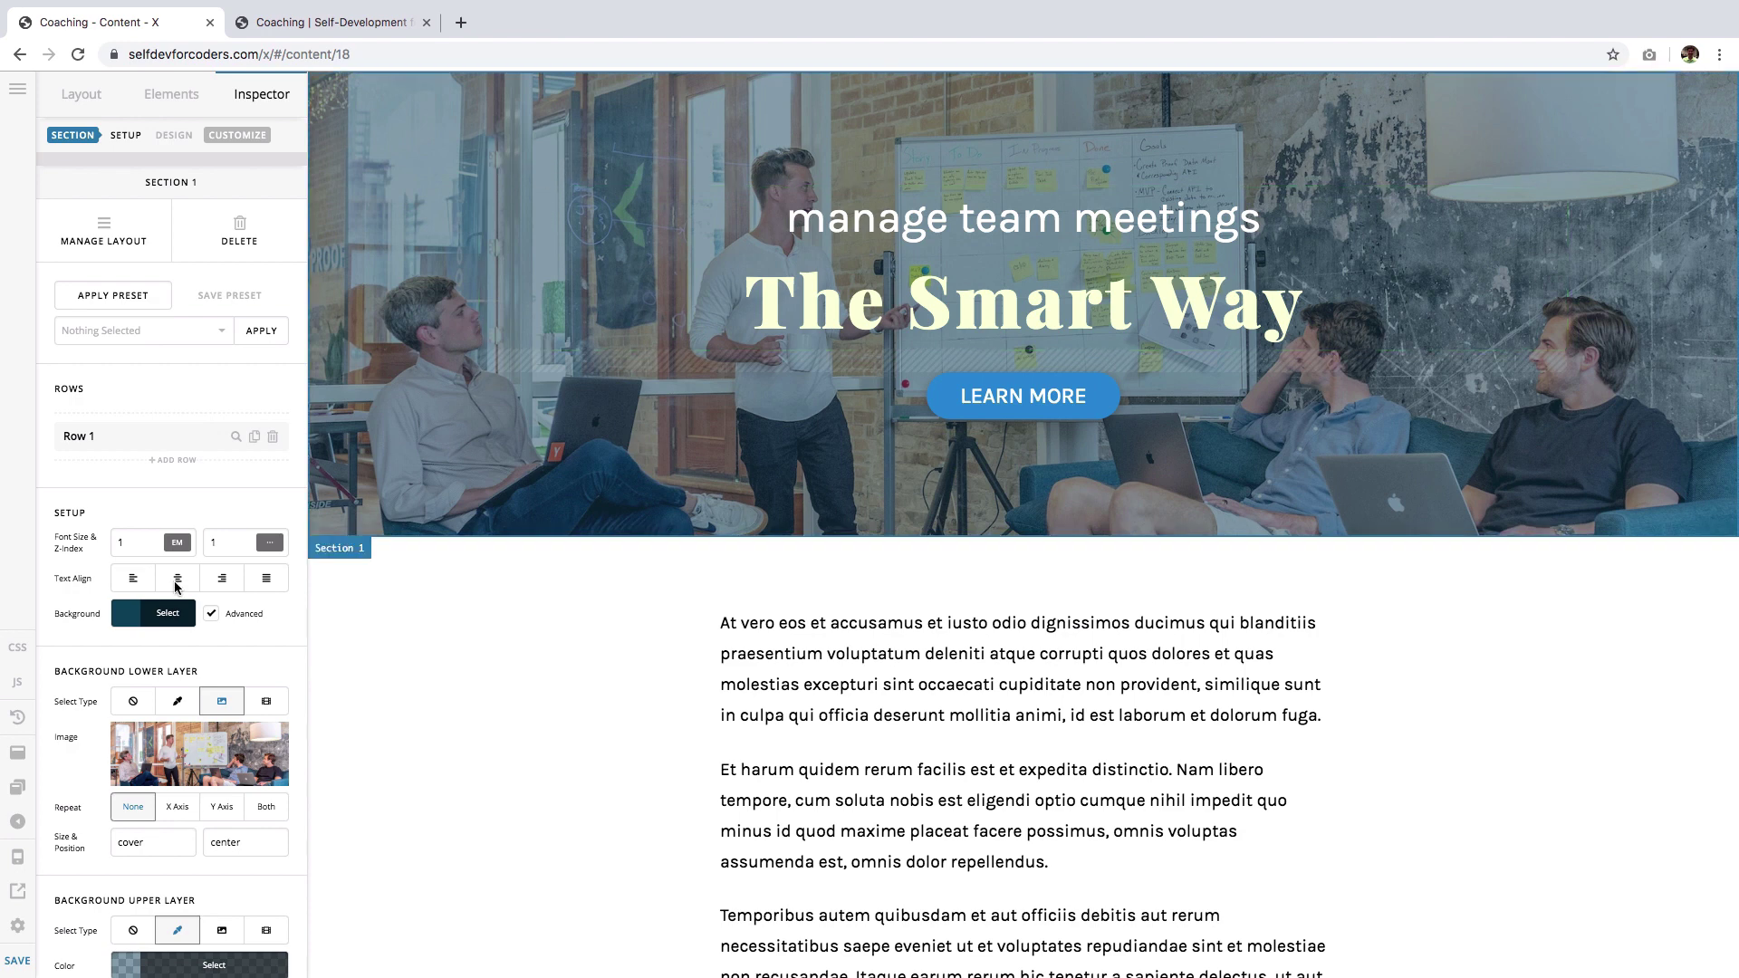
# Switch the builder preview to the mobile breakpoint and compare it with the live page's phone view.
pyautogui.click(17, 856)
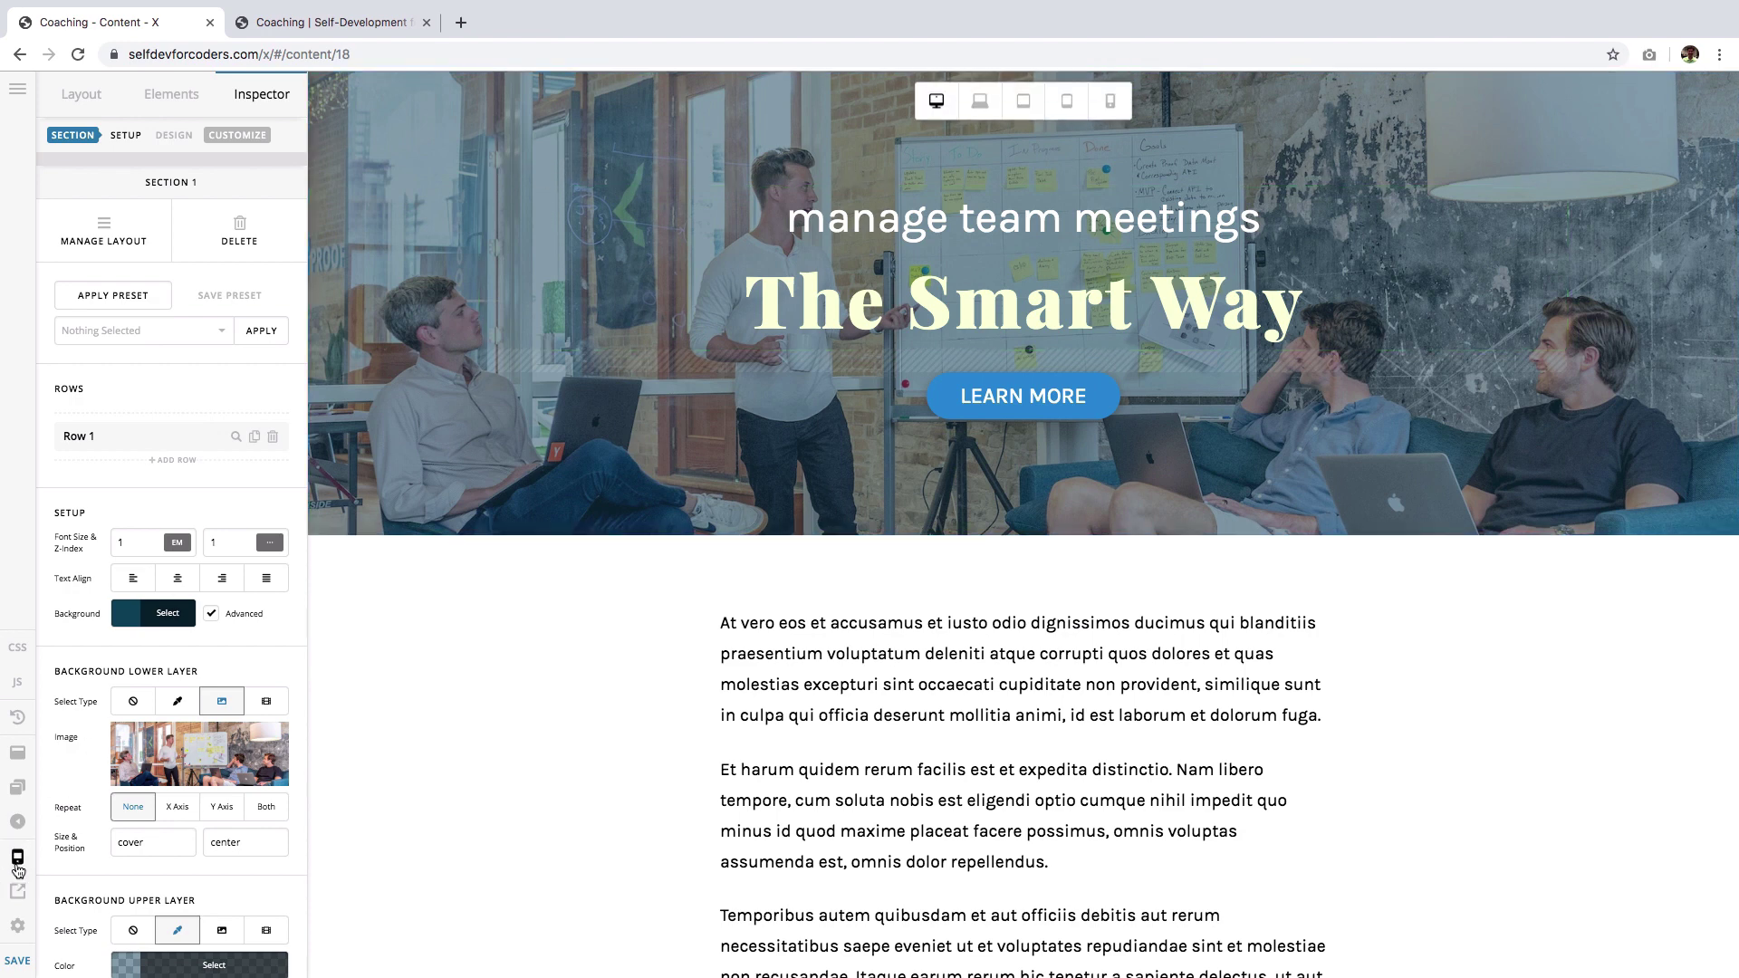
pyautogui.click(1110, 109)
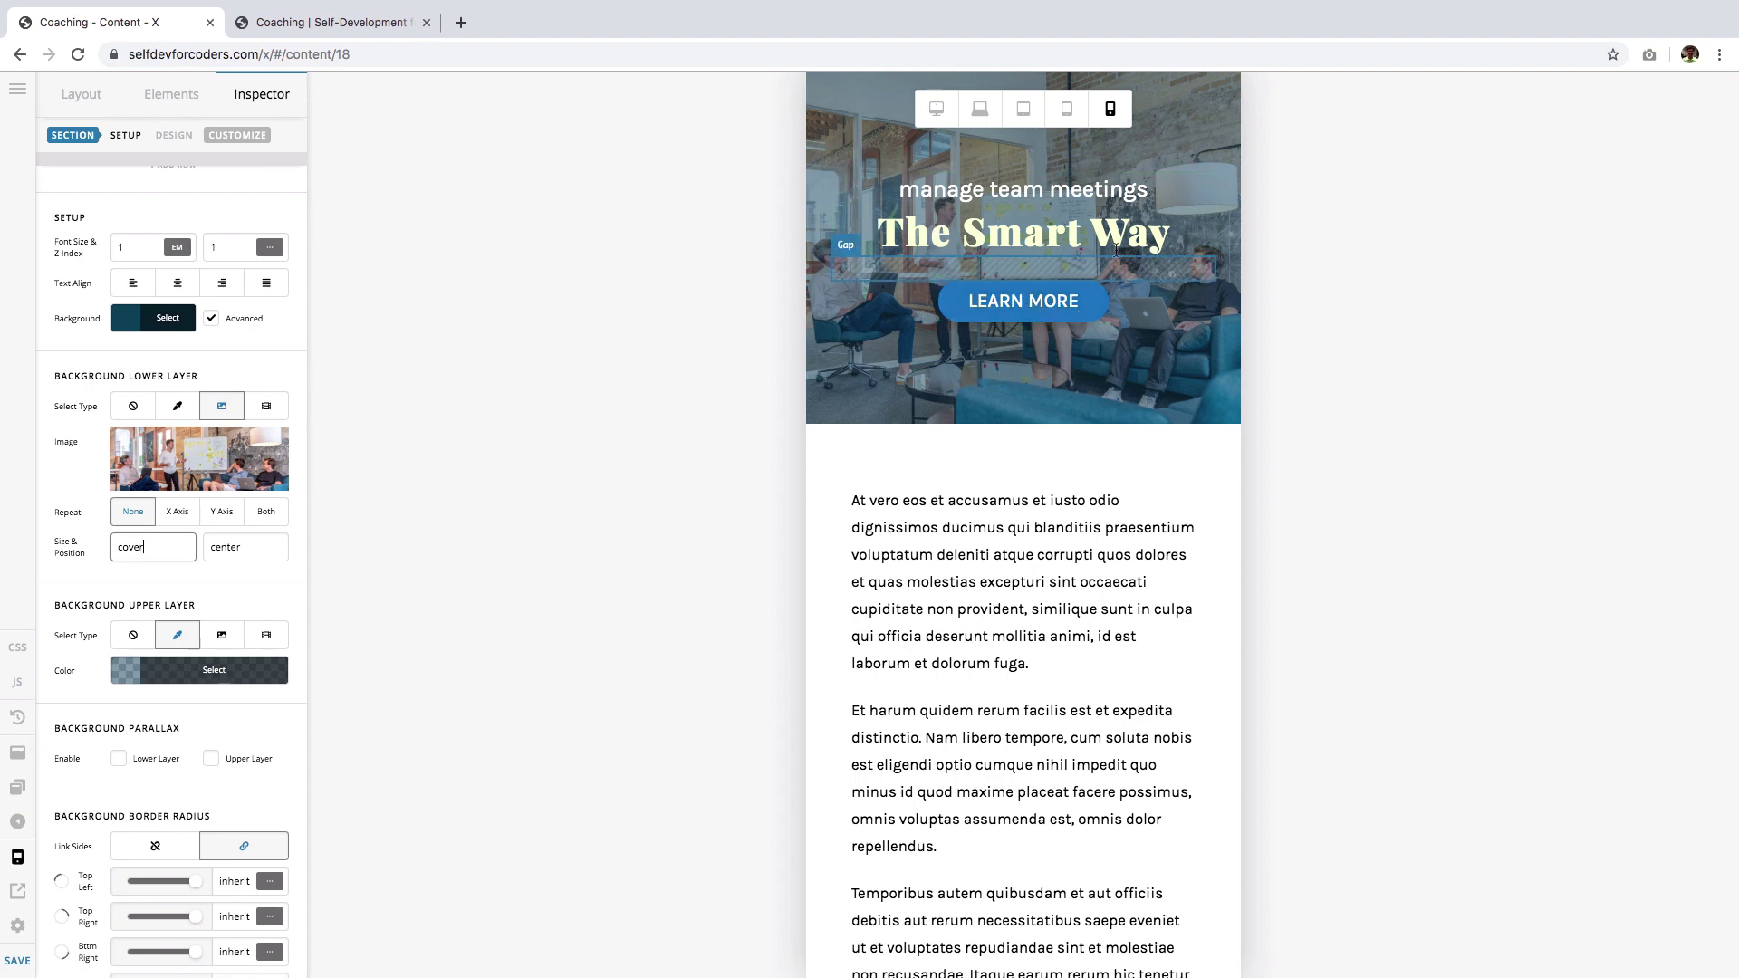
pyautogui.click(307, 25)
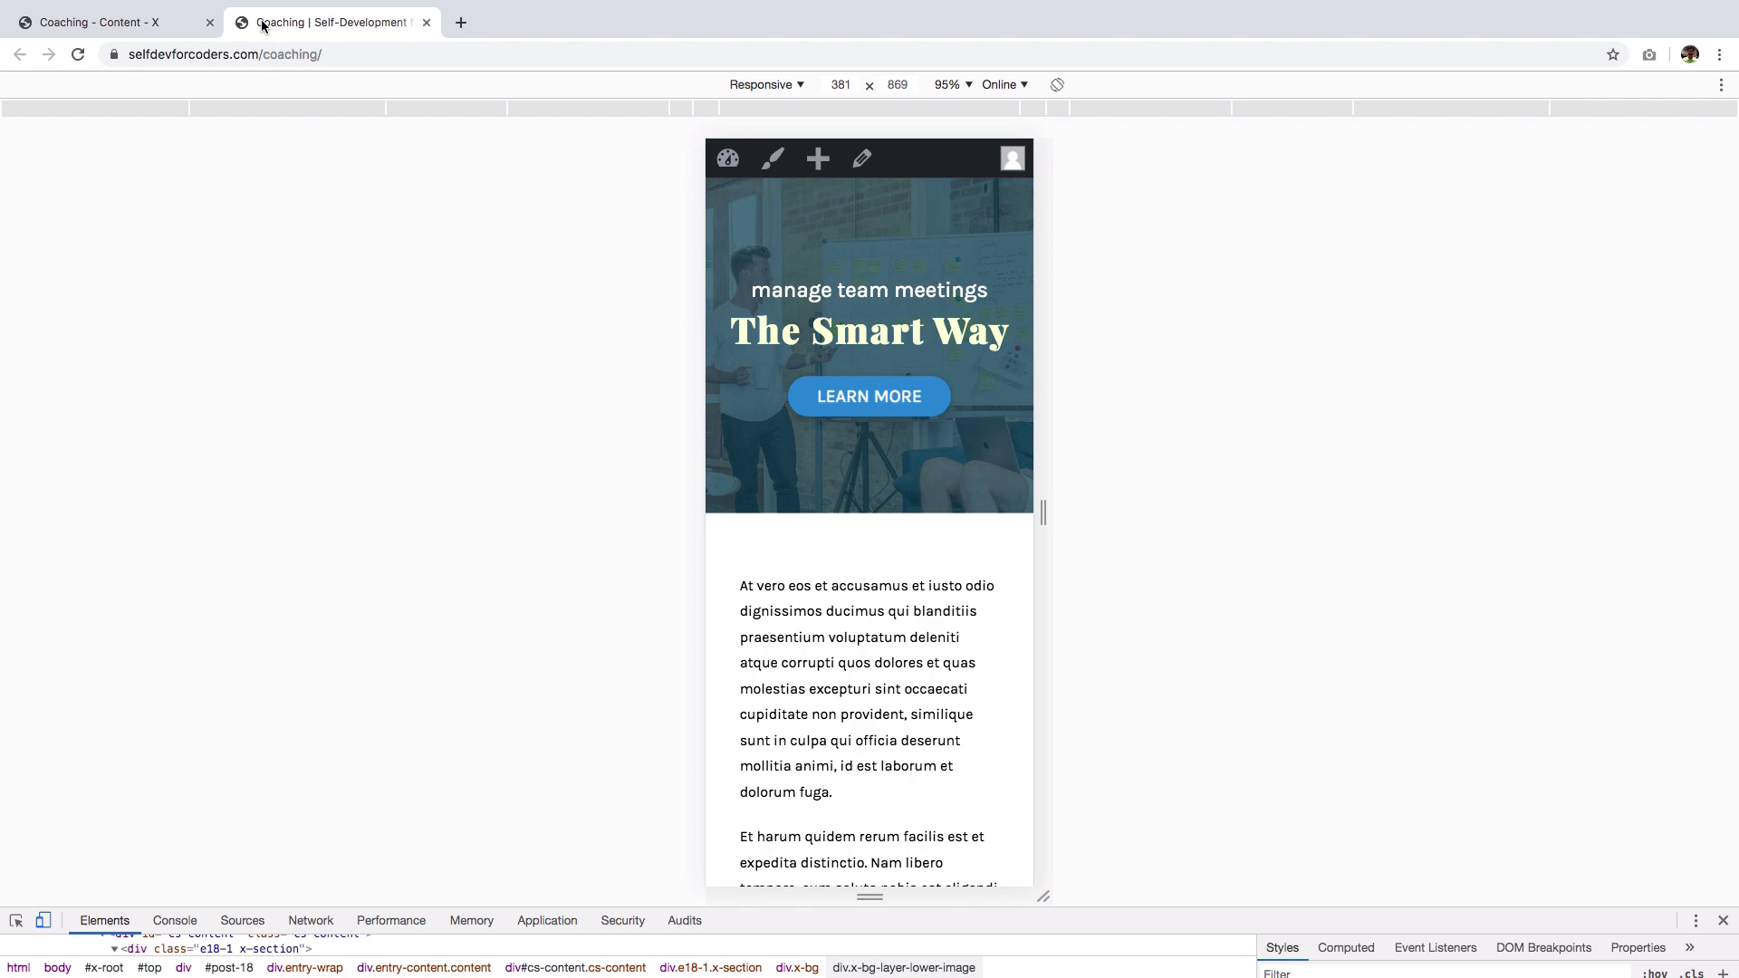
pyautogui.click(156, 24)
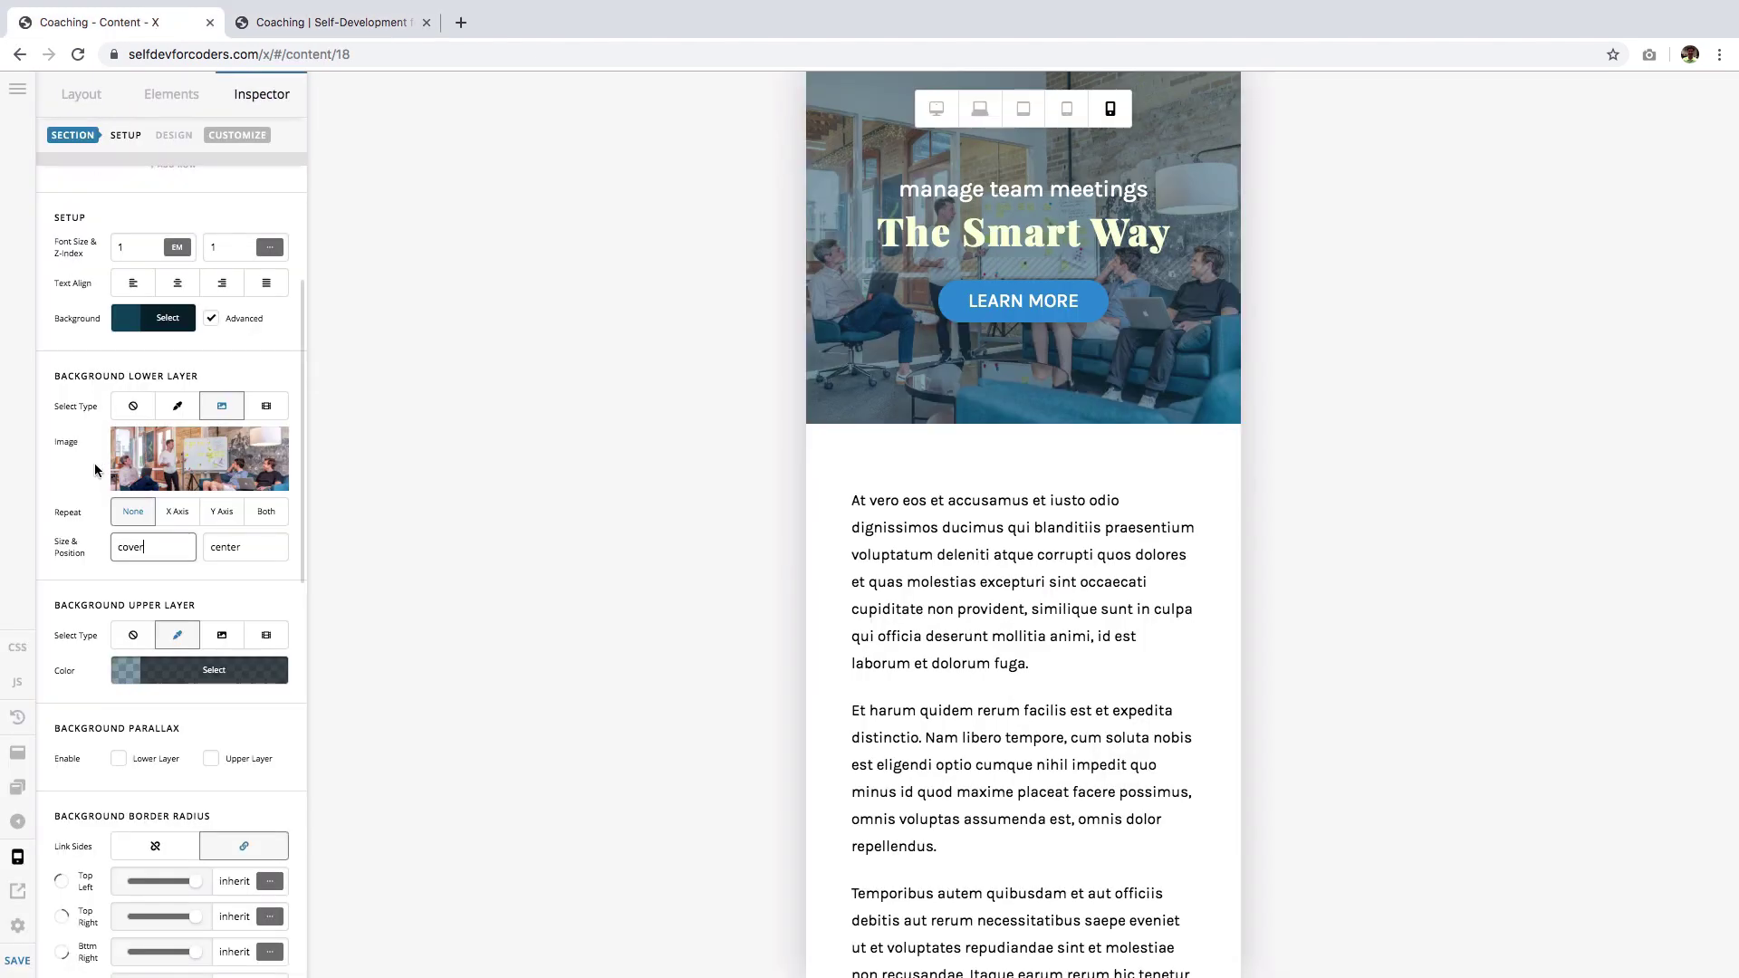
pyautogui.scroll(-1, 68, 552)
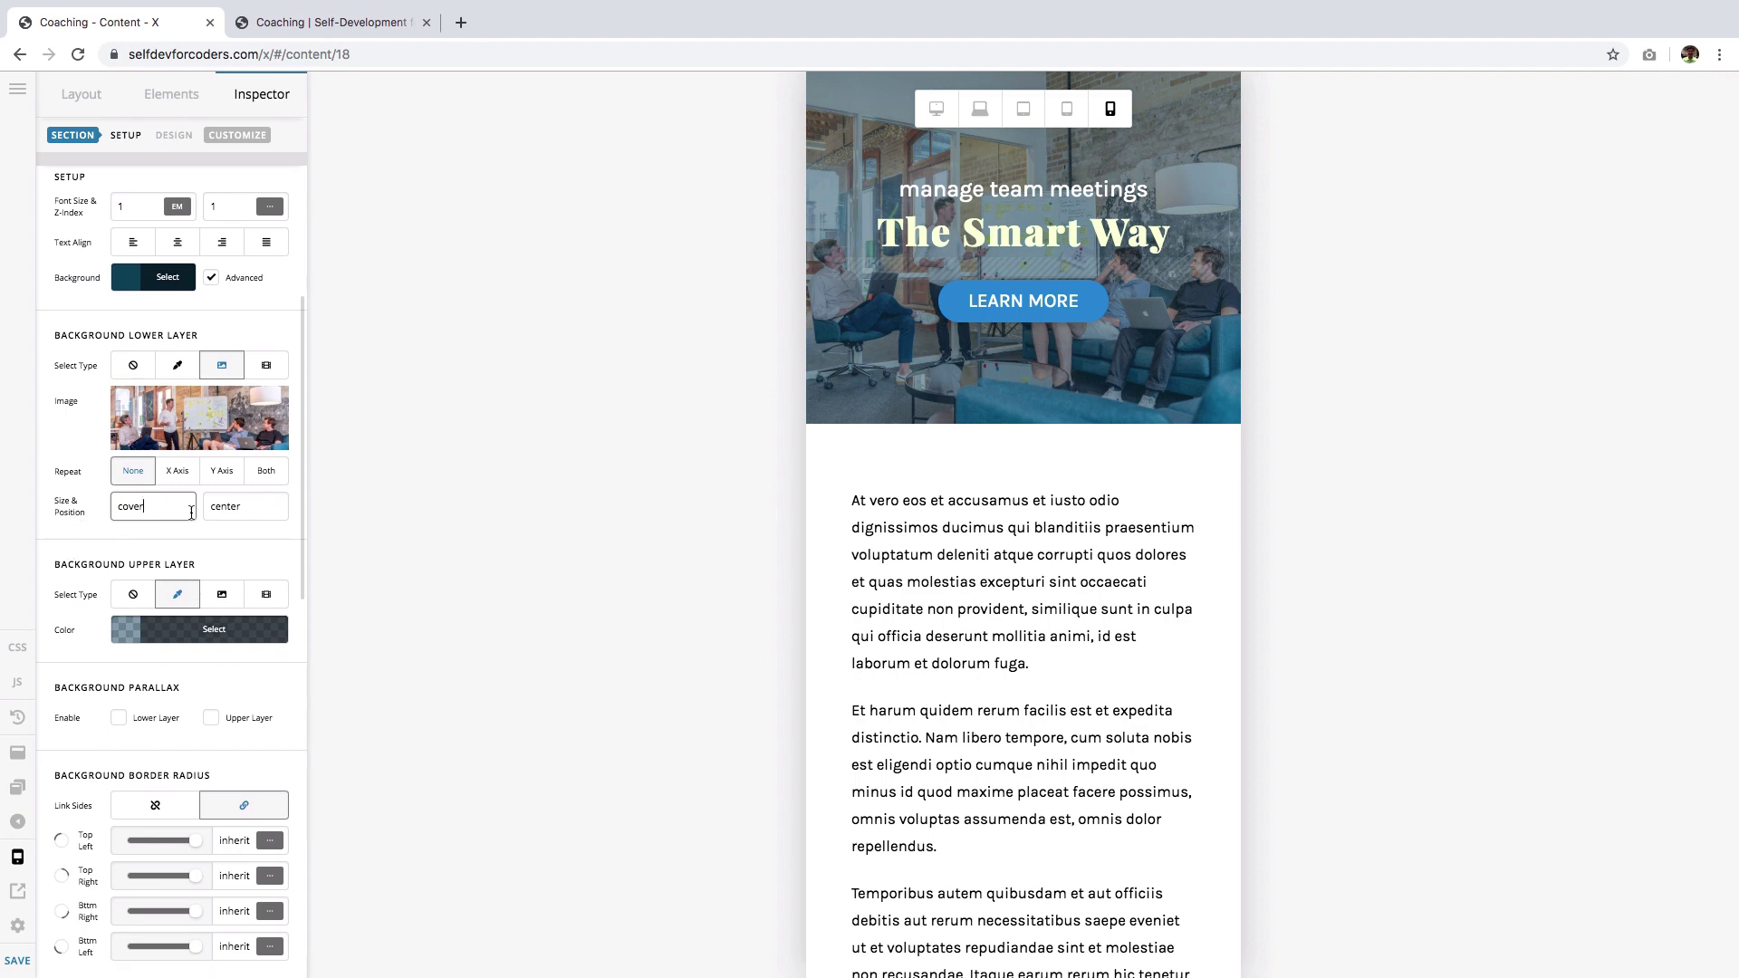
pyautogui.doubleClick(149, 505)
pyautogui.click(154, 512)
pyautogui.click(220, 136)
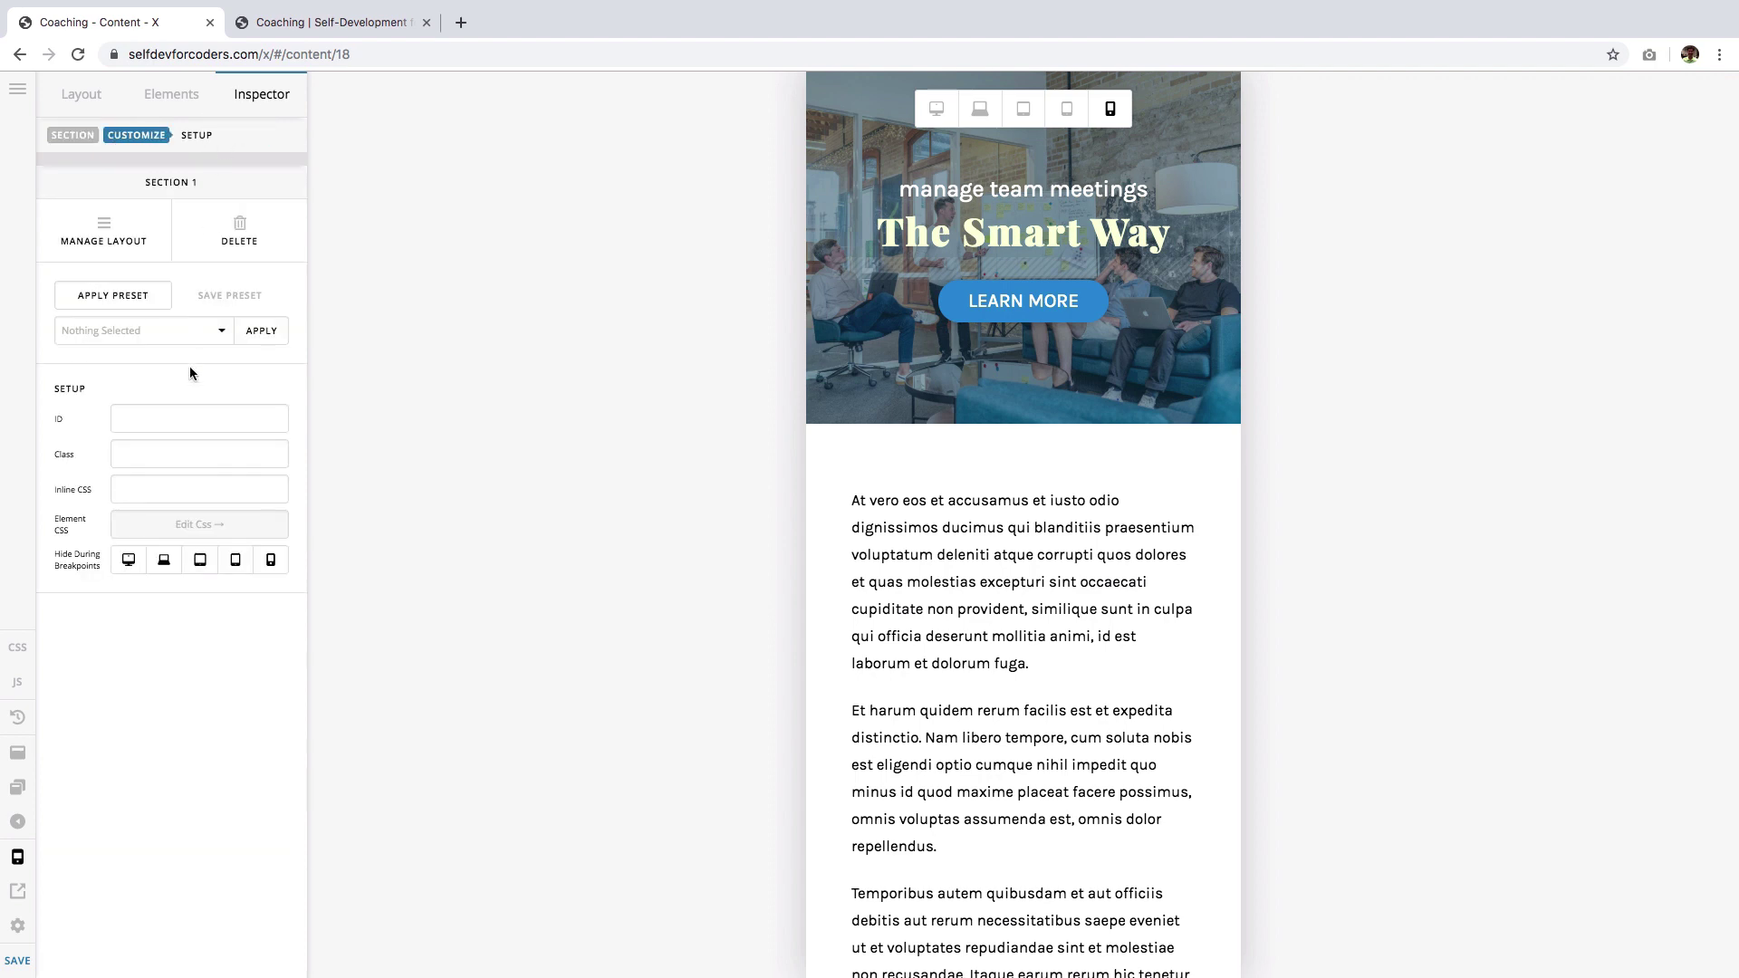
pyautogui.click(186, 524)
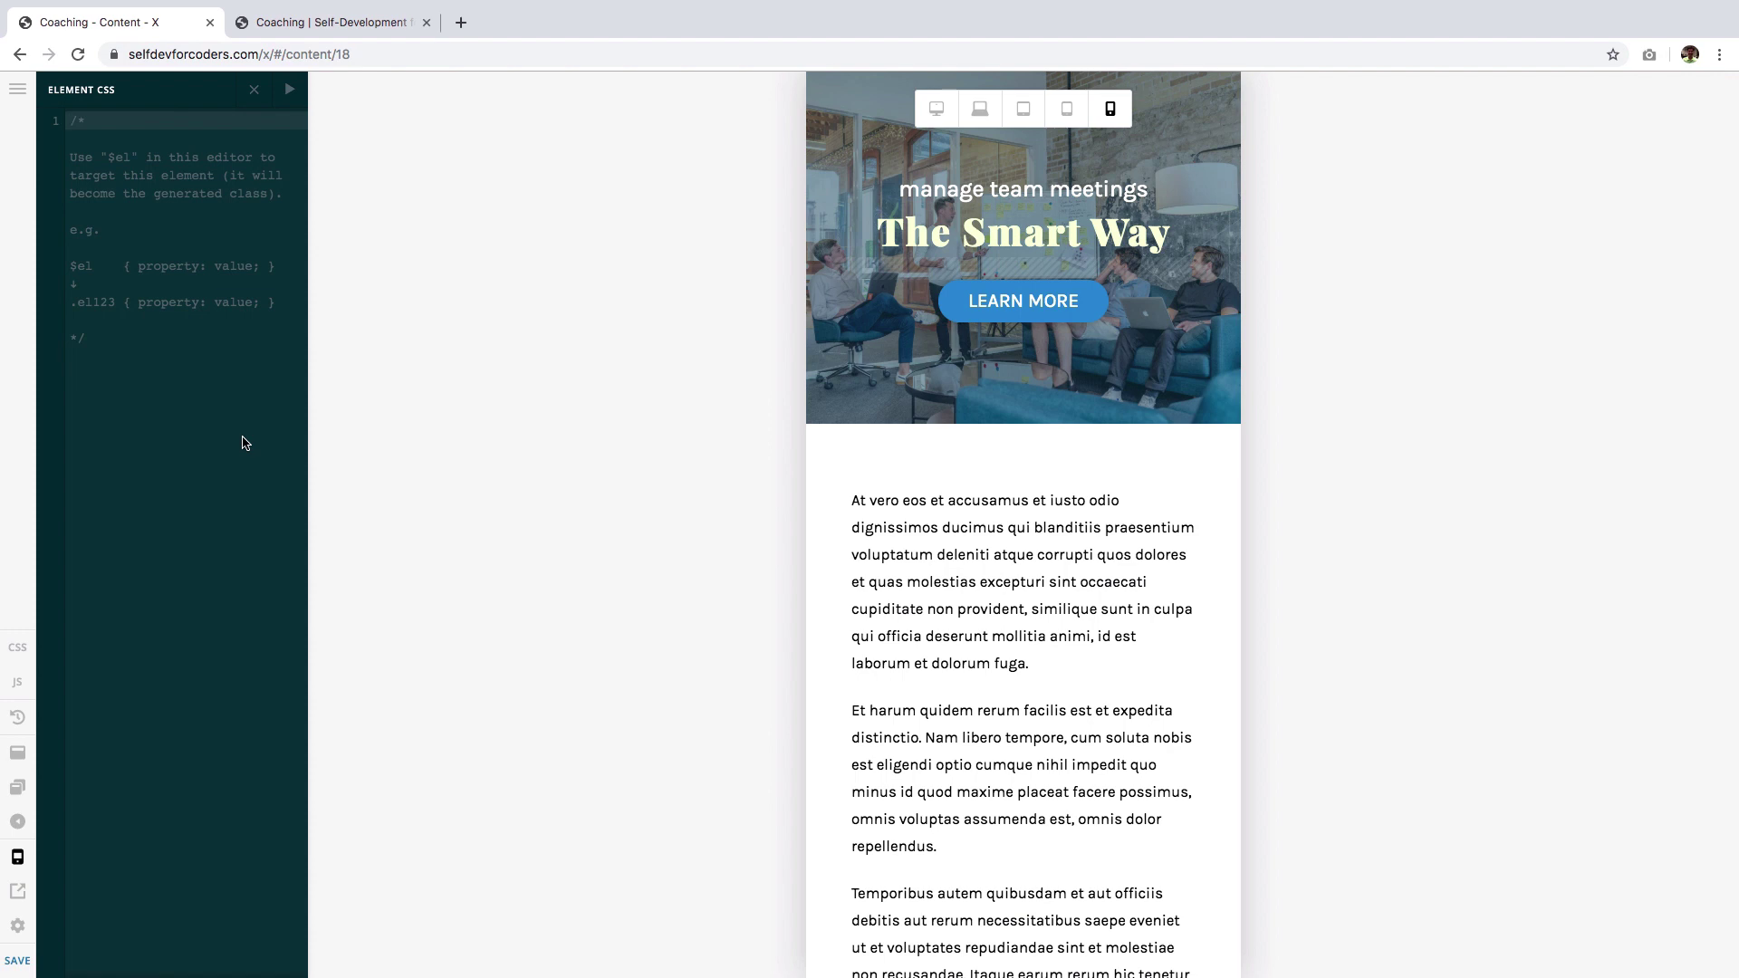
pyautogui.write('$')
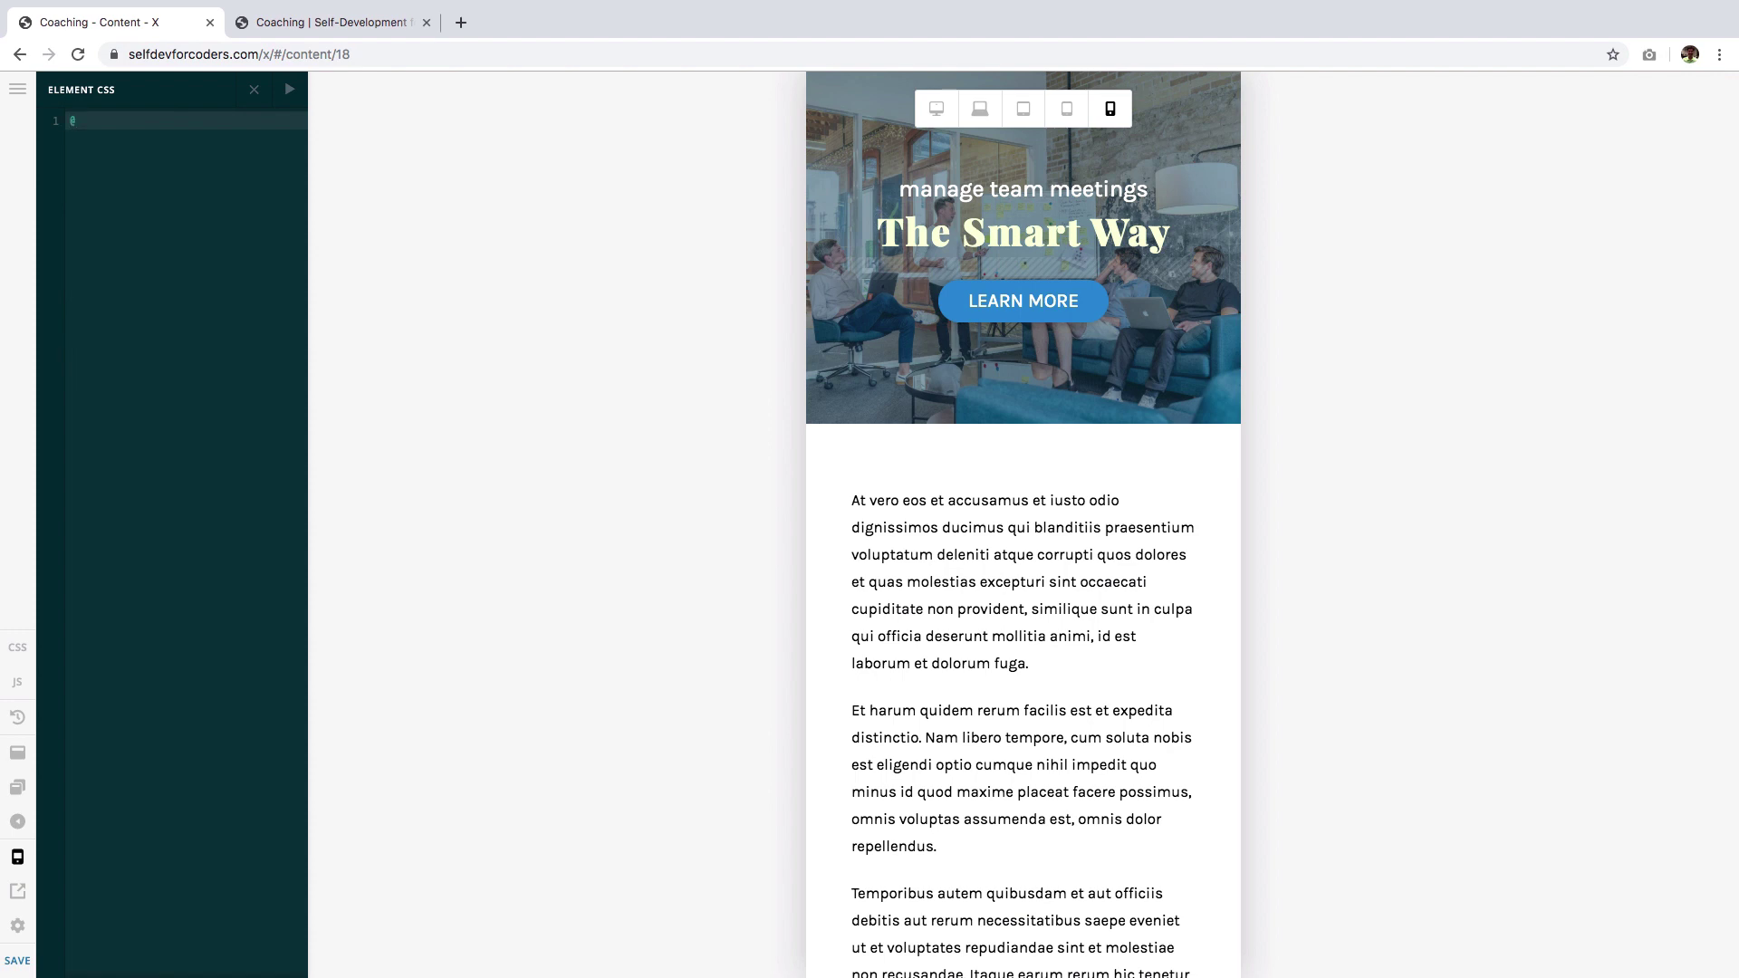
pyautogui.write('media')
pyautogui.write(' (max-width')
pyautogui.write(';')
pyautogui.write(':4')
pyautogui.write('80px')
pyautogui.write('{')
pyautogui.press('Return')
pyautogui.write('$el')
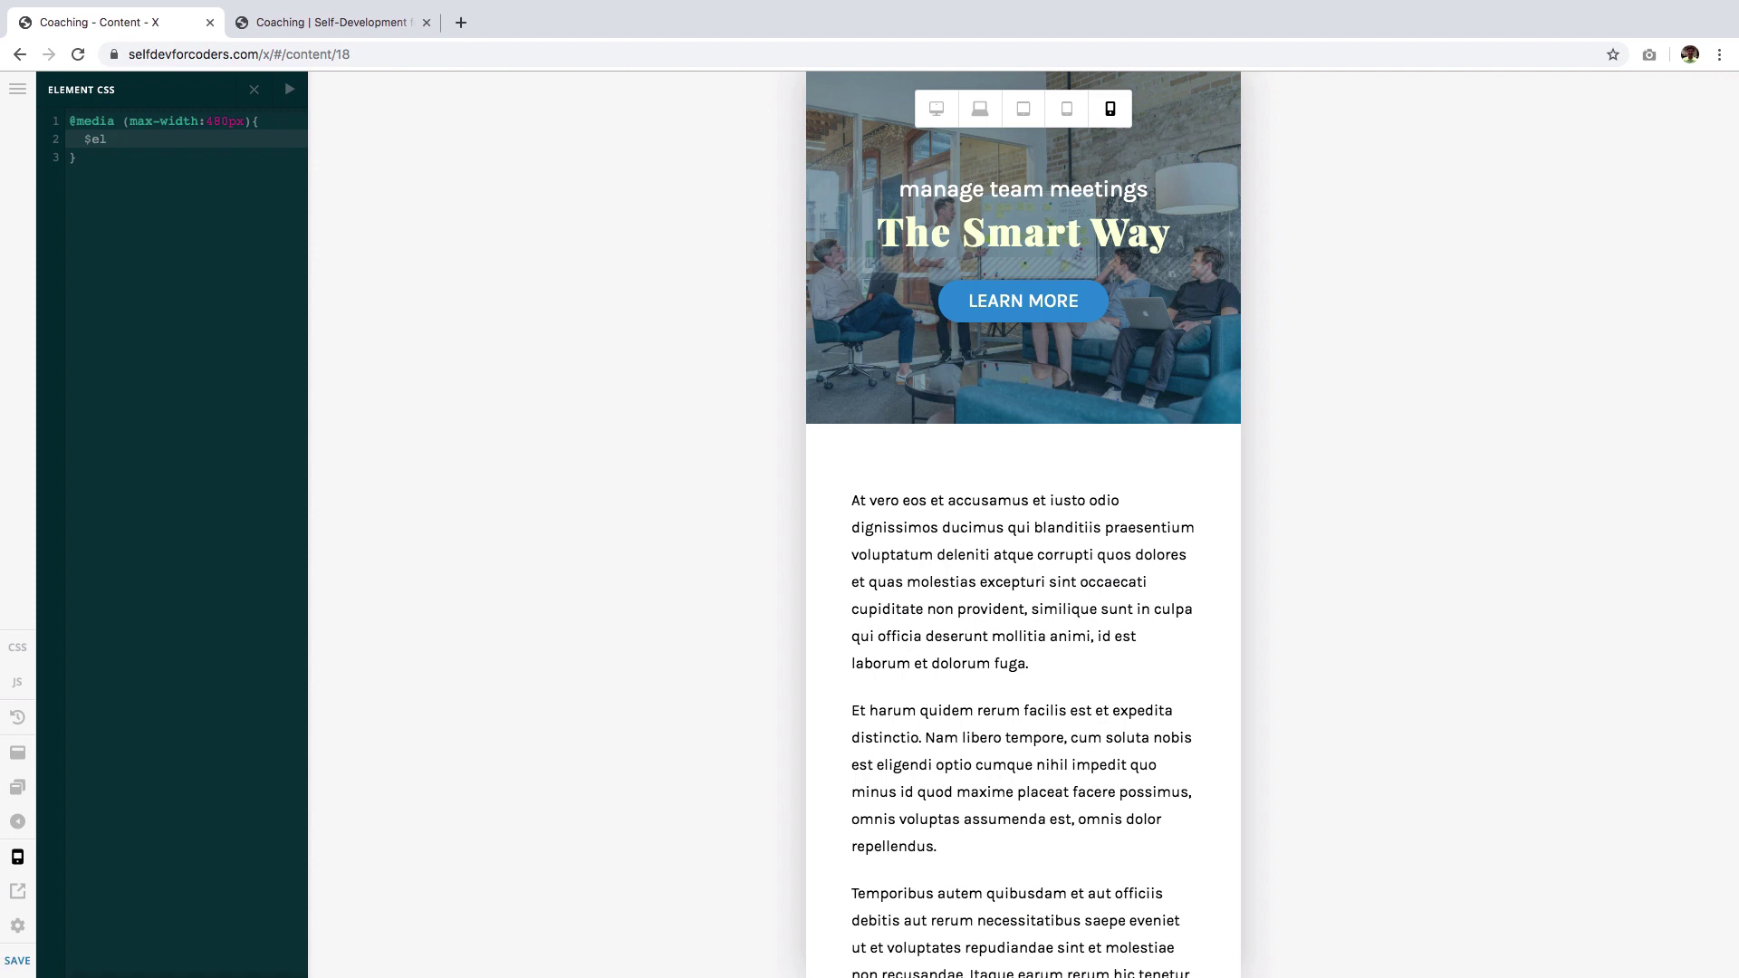
# On the live page, select the x-bg-layer-lower-image class name in DevTools for copying.
pyautogui.click(251, 23)
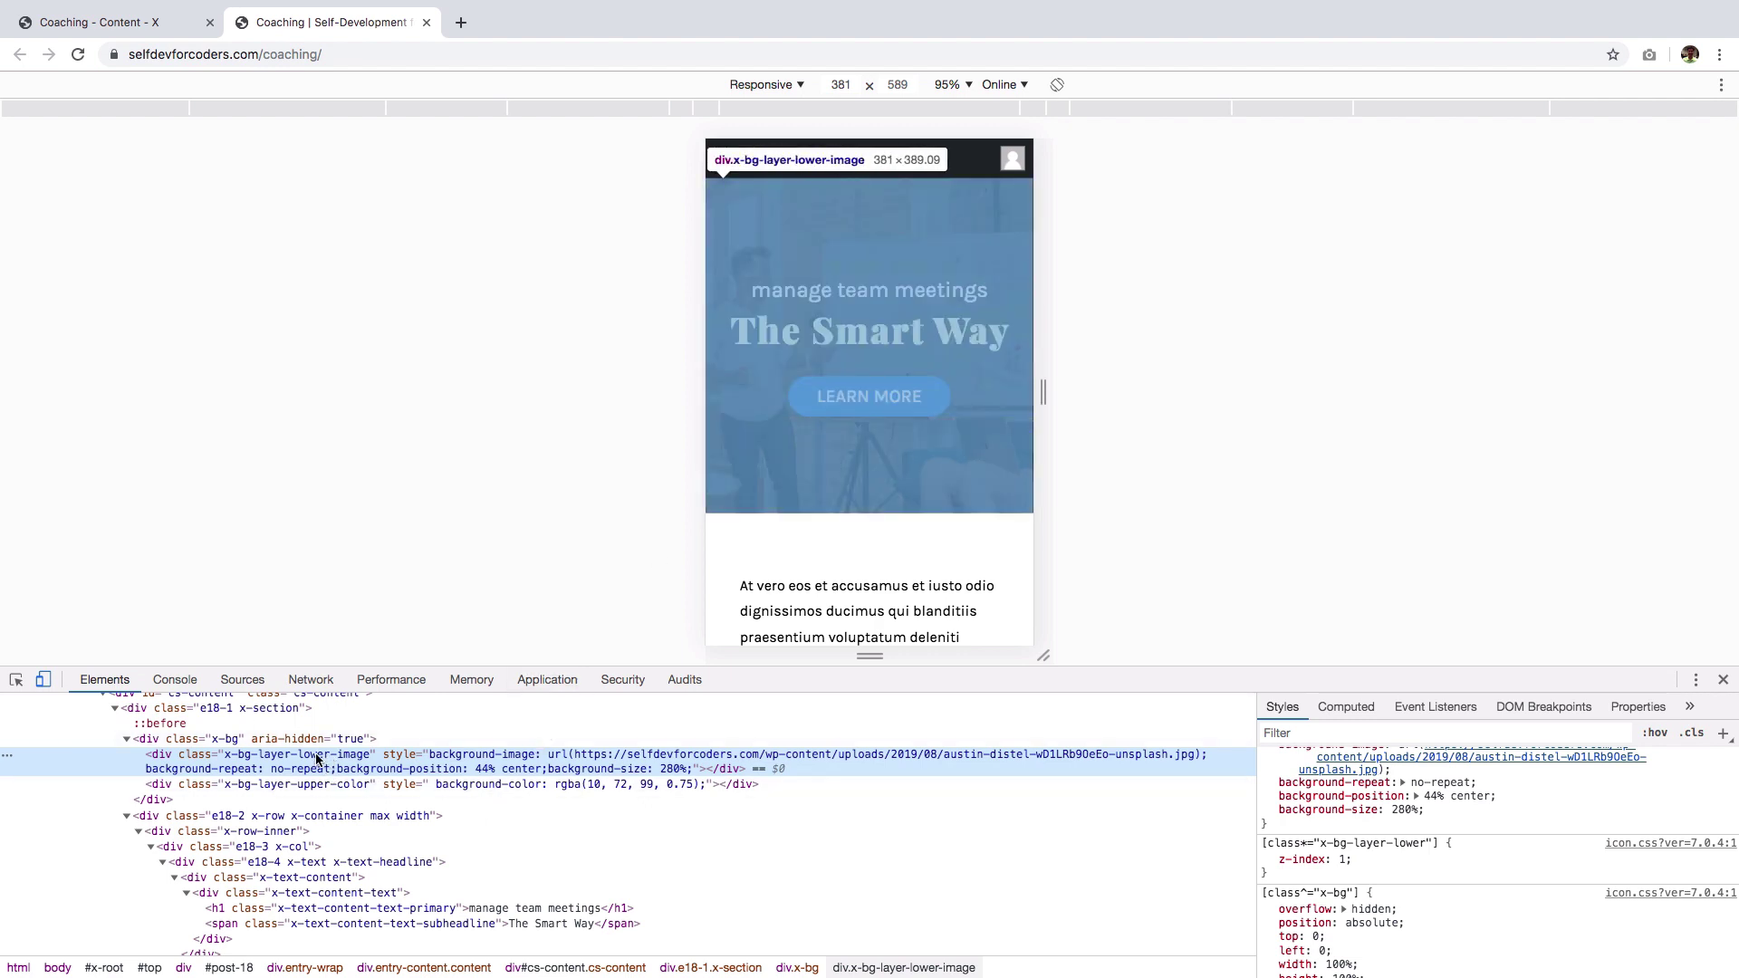
pyautogui.doubleClick(292, 756)
pyautogui.press('super+c')
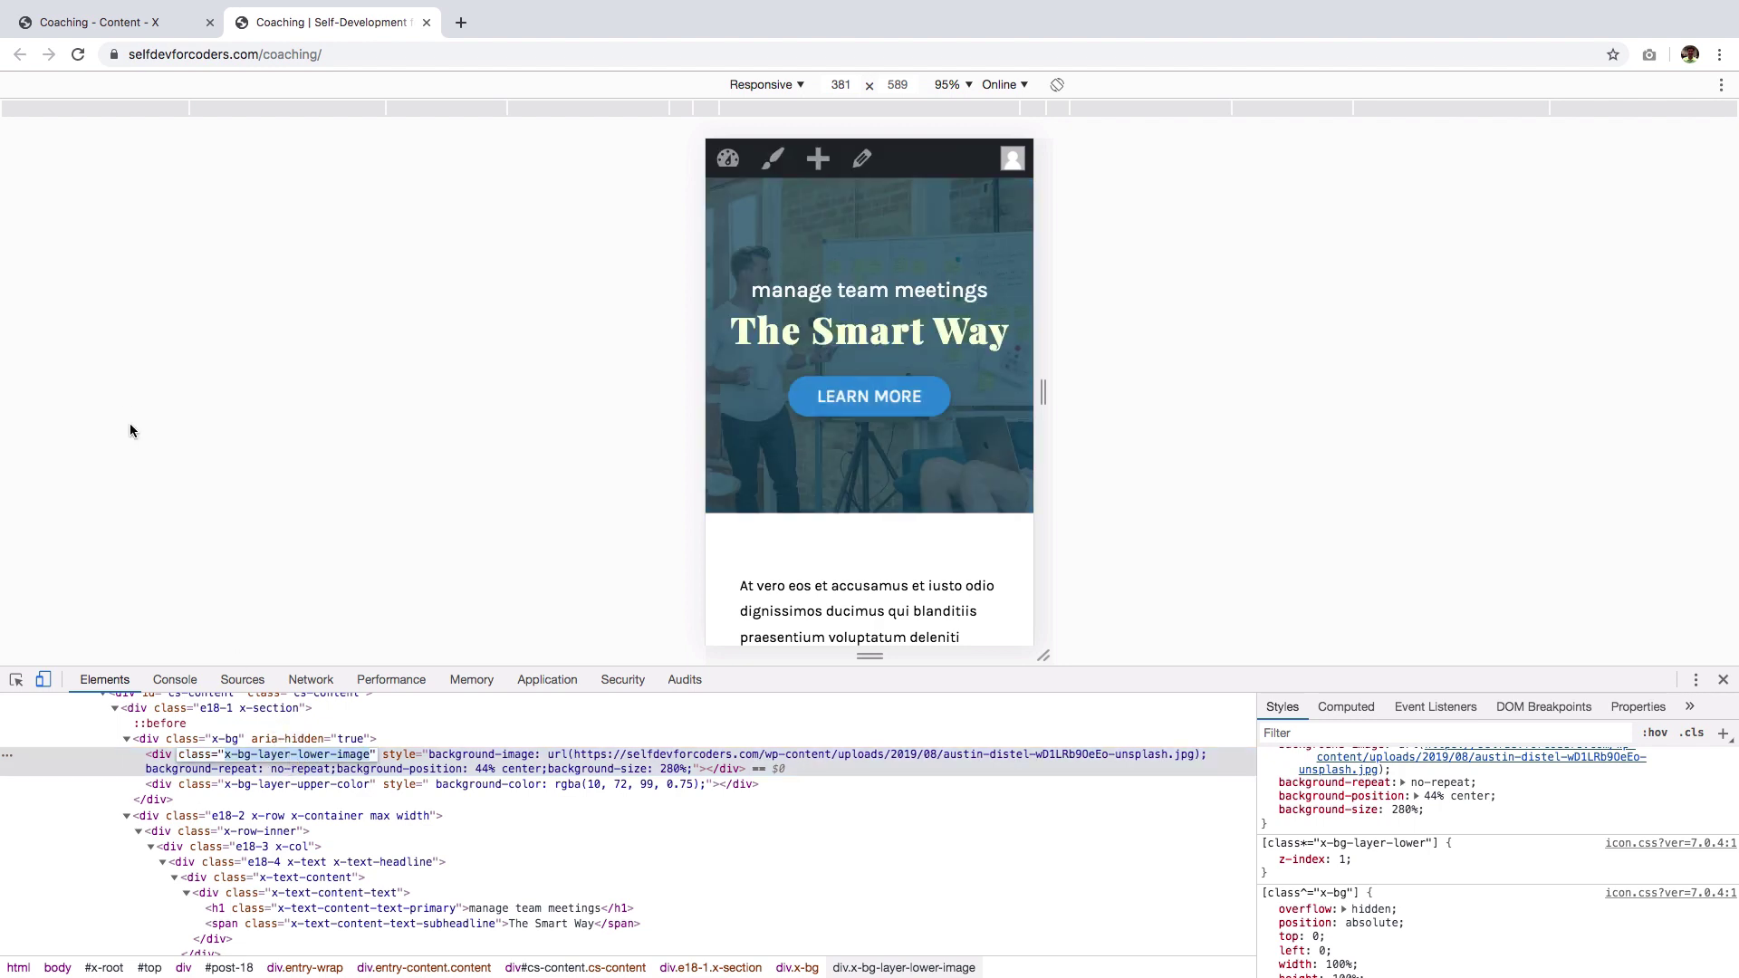
# Add a $el .x-bg-layer-lower-image rule with background-size:250% !important inside the media query.
pyautogui.click(138, 25)
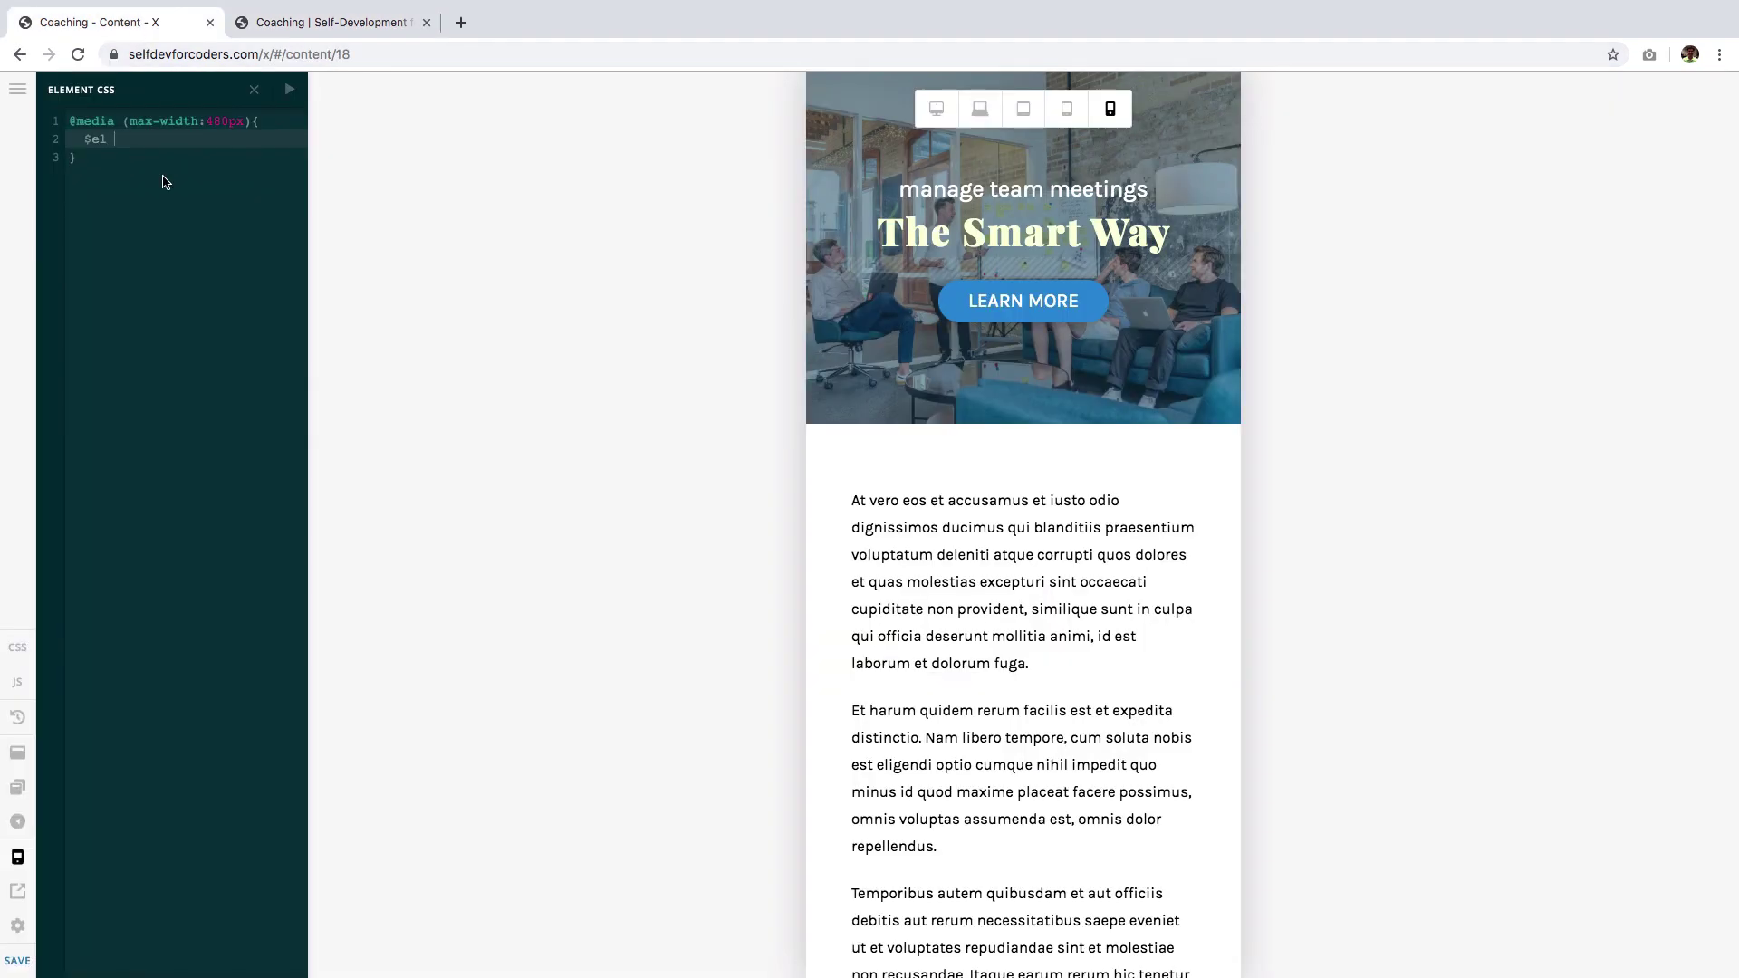
pyautogui.write('.')
pyautogui.press('super+v')
pyautogui.write('{')
pyautogui.press('Return')
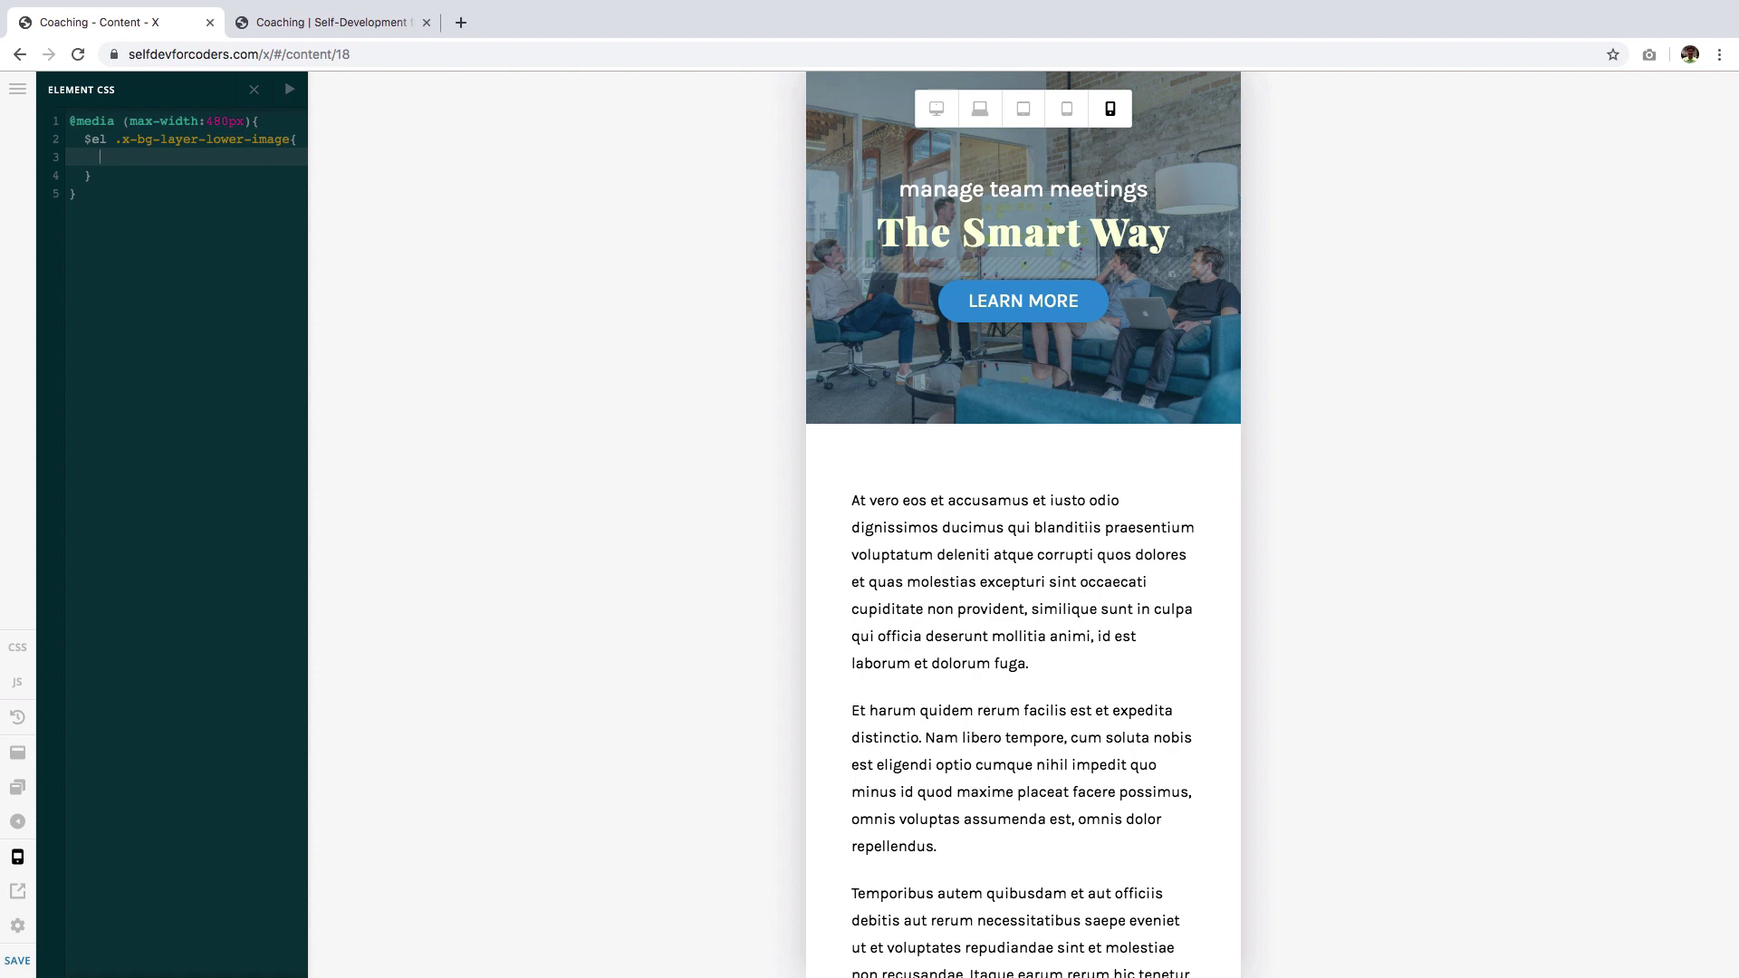
pyautogui.write('background-size:')
pyautogui.write('250% !important')
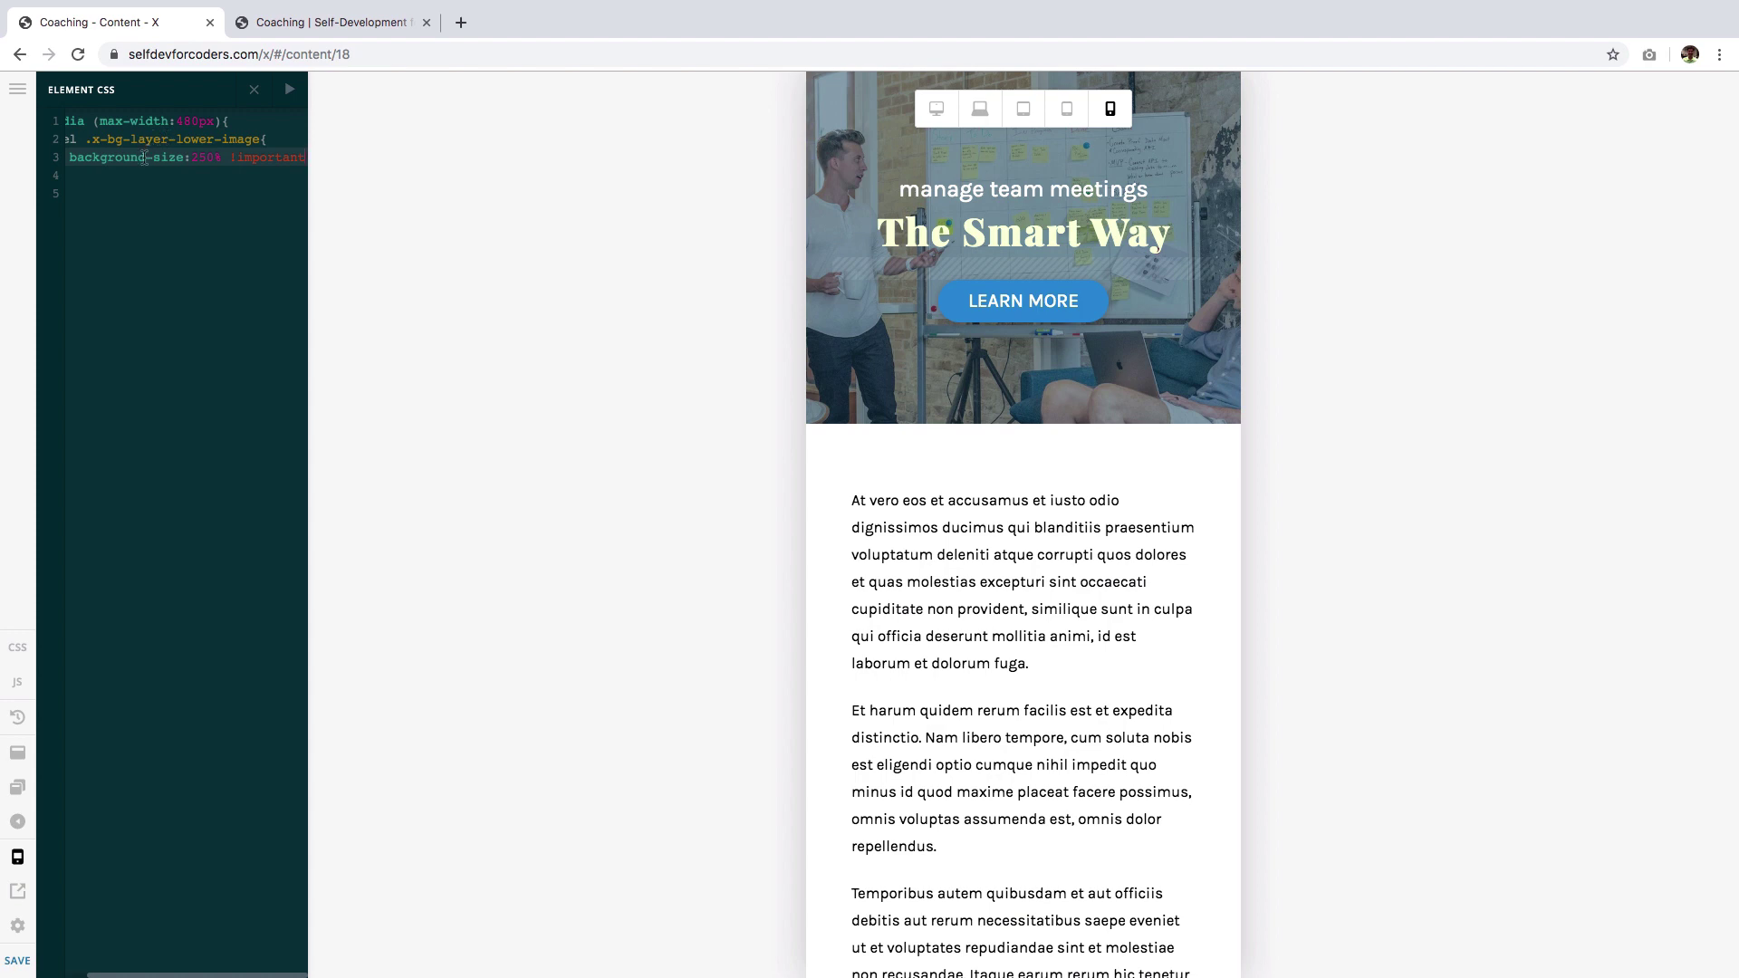
# After checking the live mobile hero, change the background-size value from 250% to 300%.
pyautogui.click(304, 23)
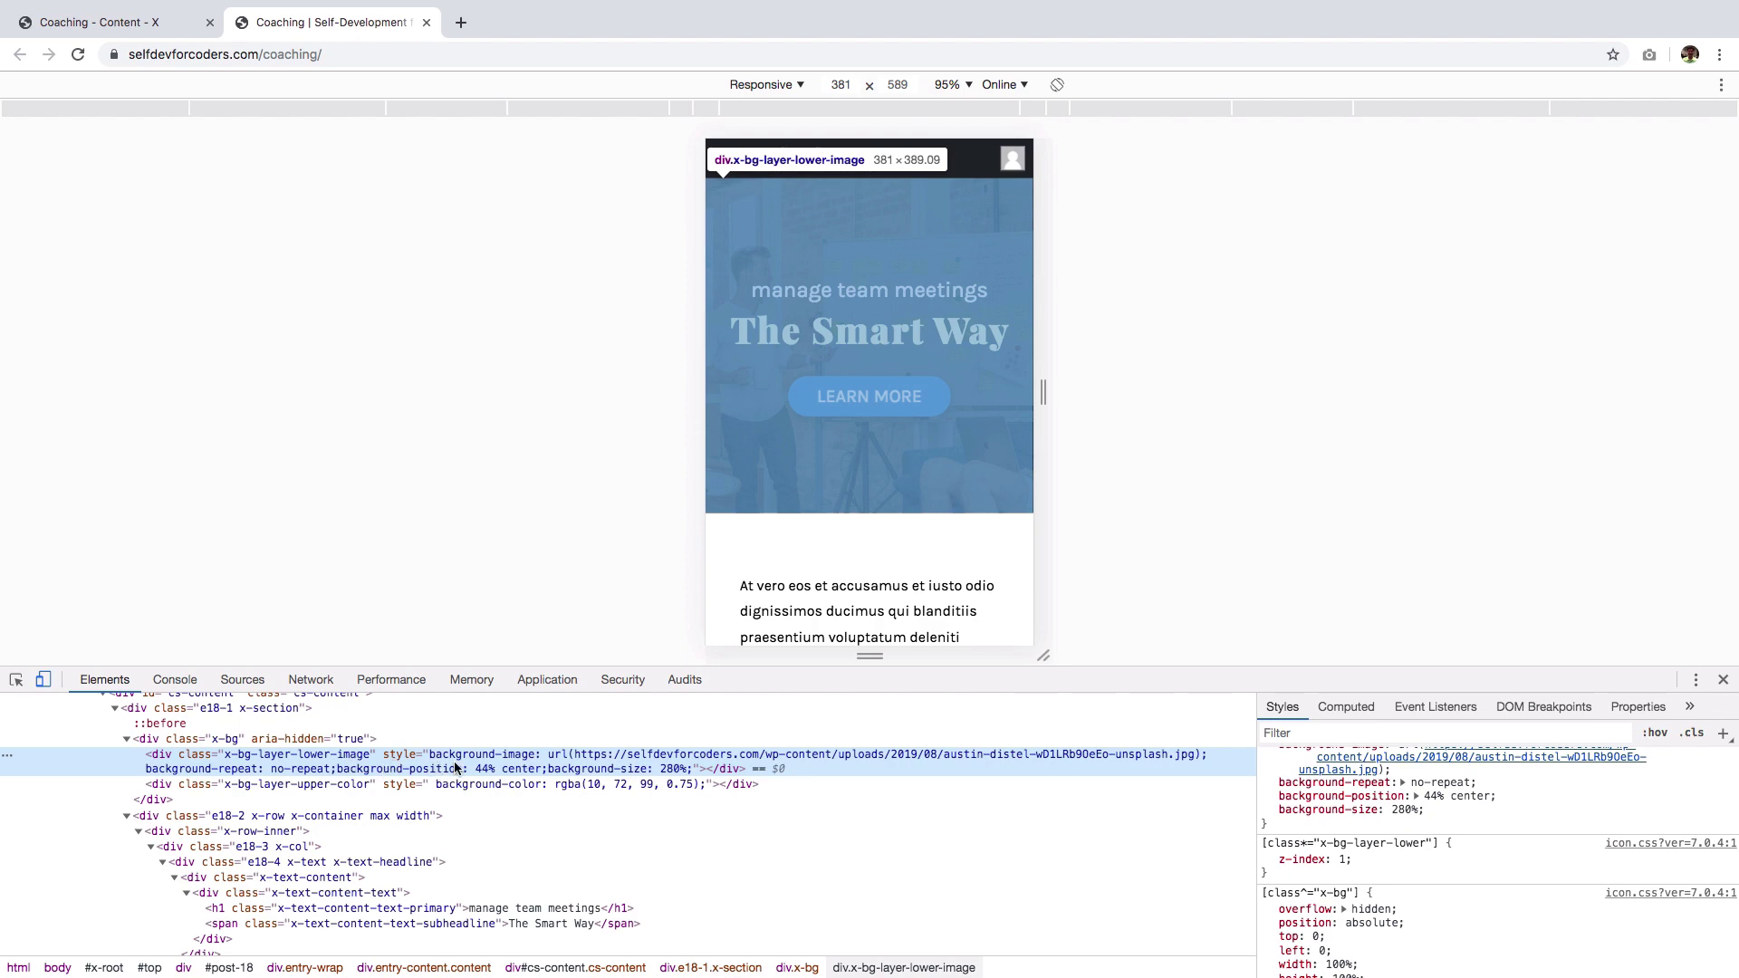
pyautogui.click(148, 24)
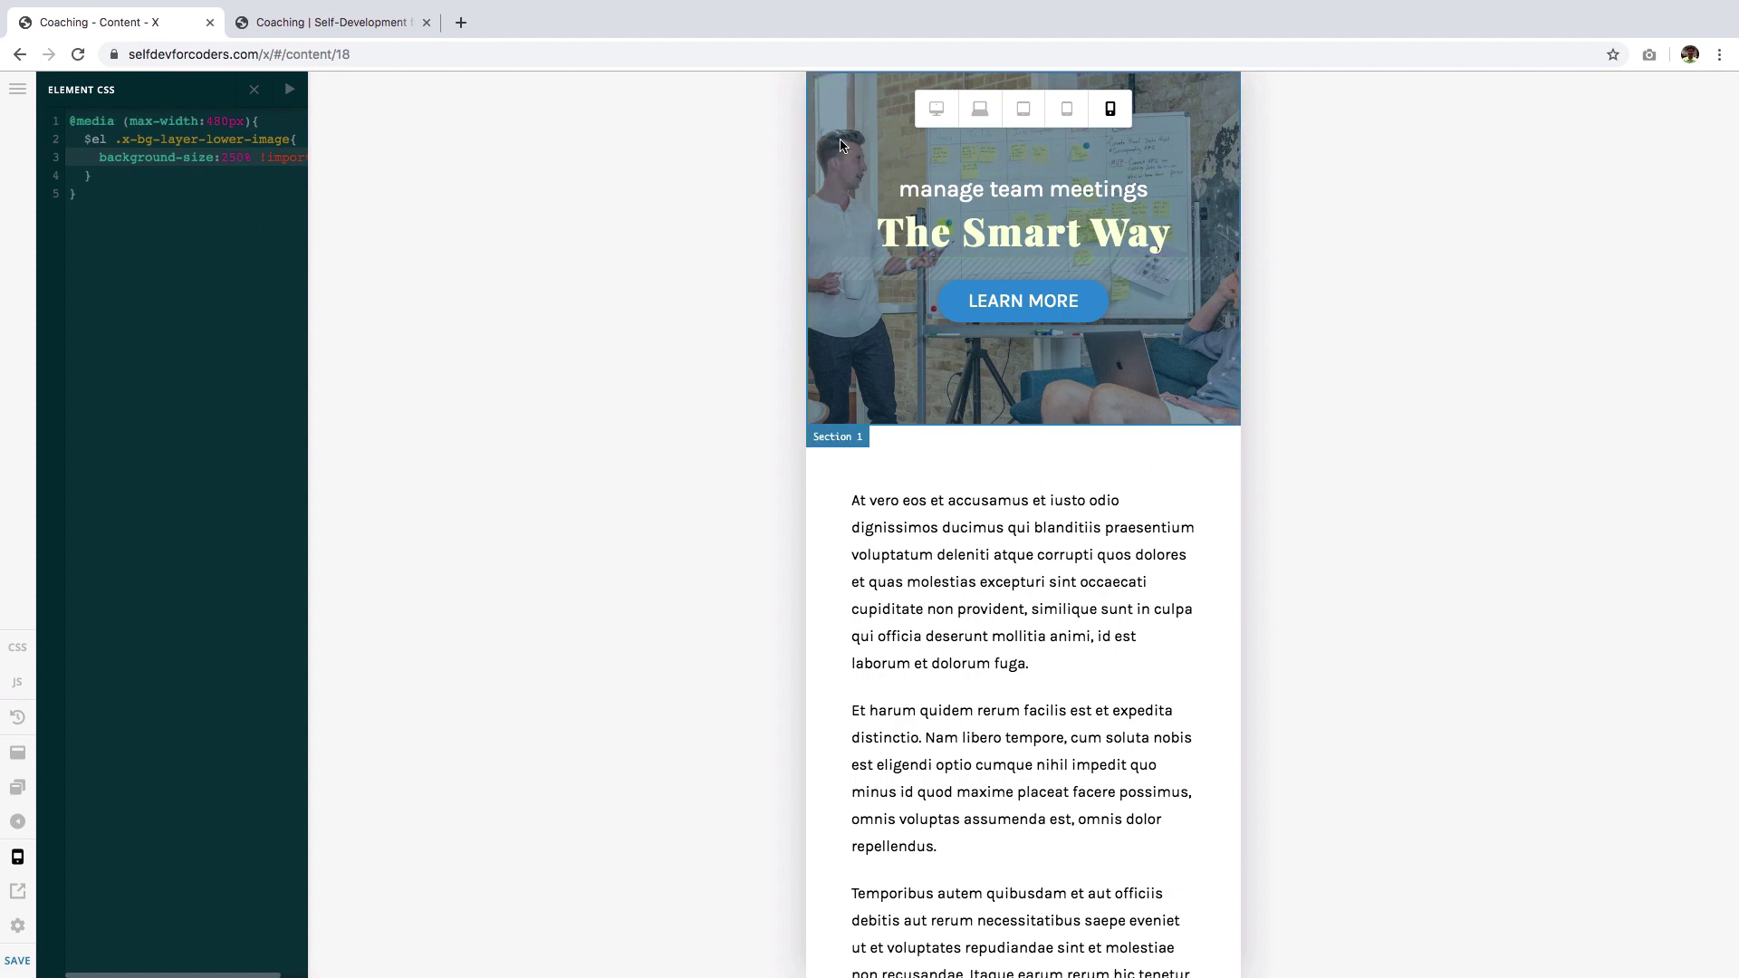
pyautogui.doubleClick(236, 158)
pyautogui.write('300')
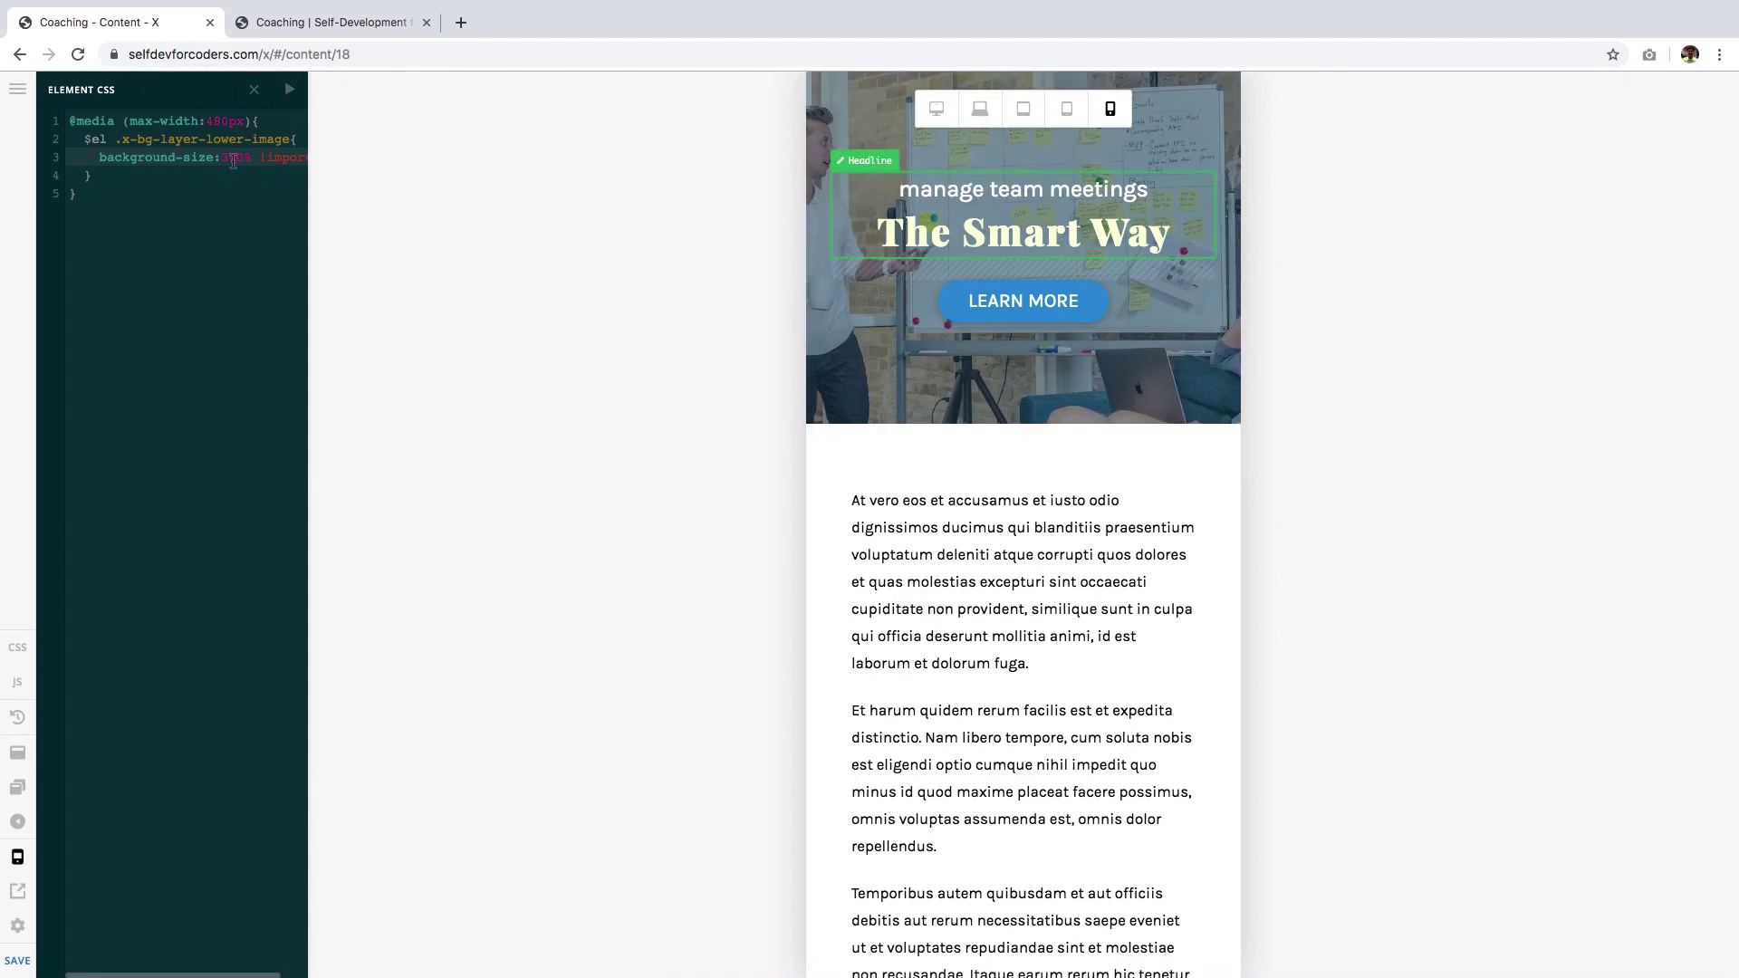
# Add a background-position-x percentage with !important below the 300% background-size line.
pyautogui.press('End')
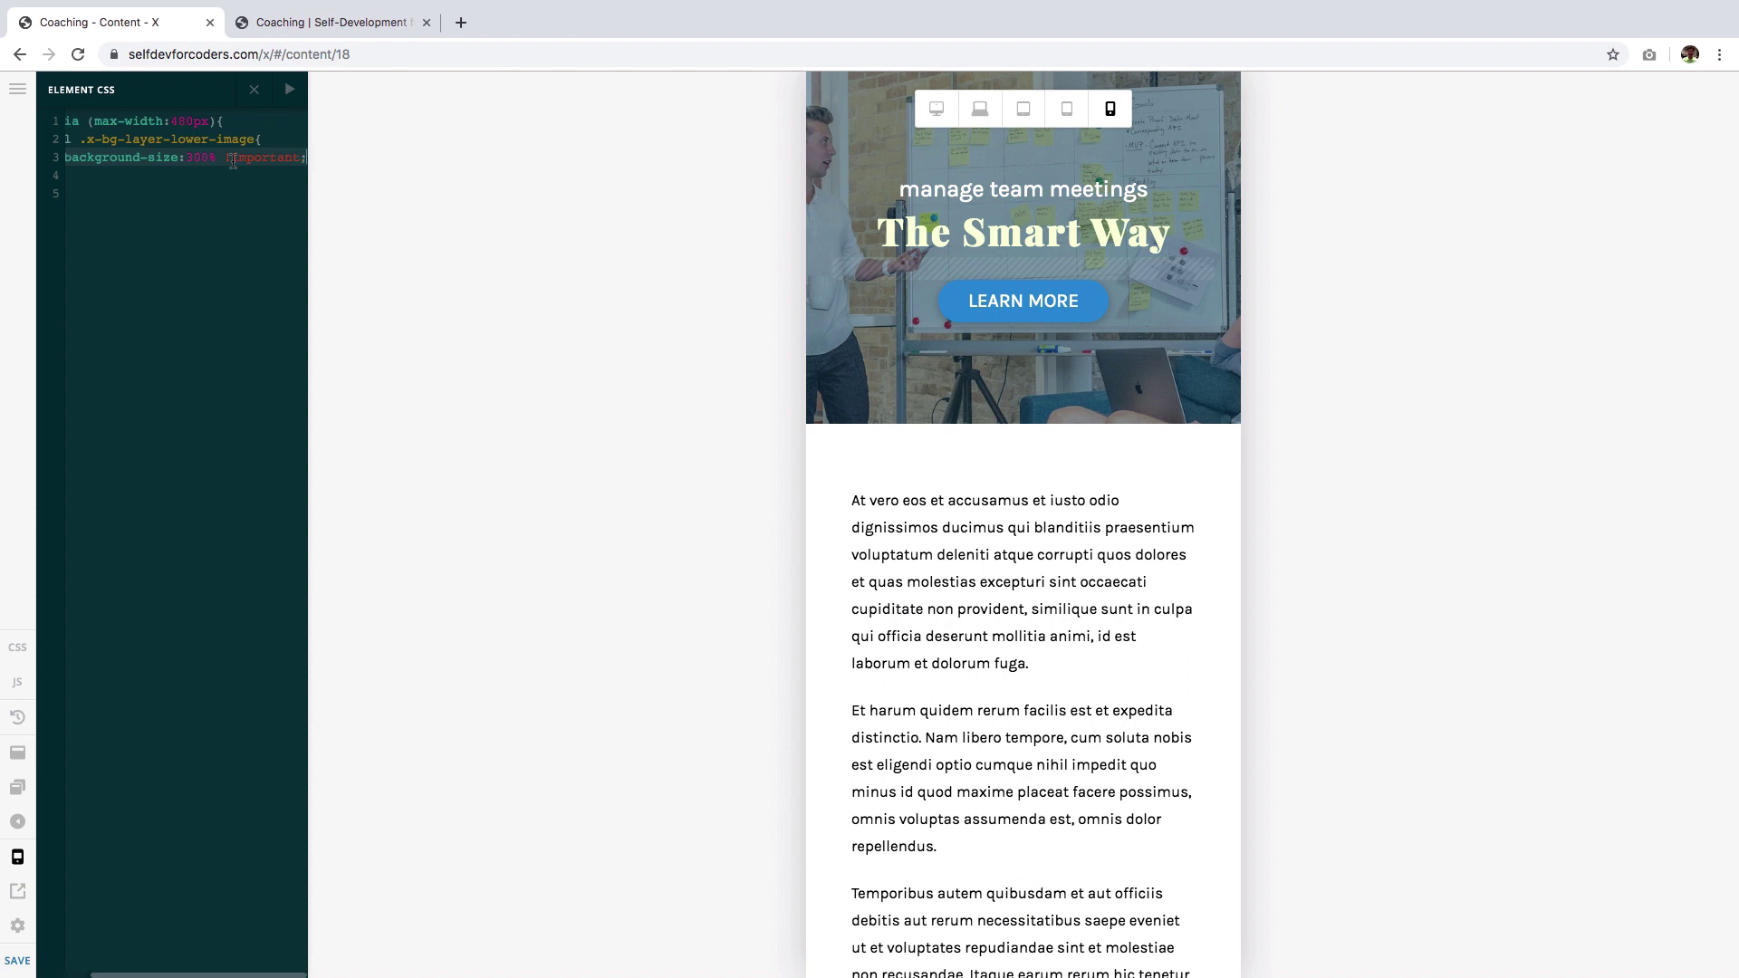
pyautogui.press('Return')
pyautogui.write('backgr')
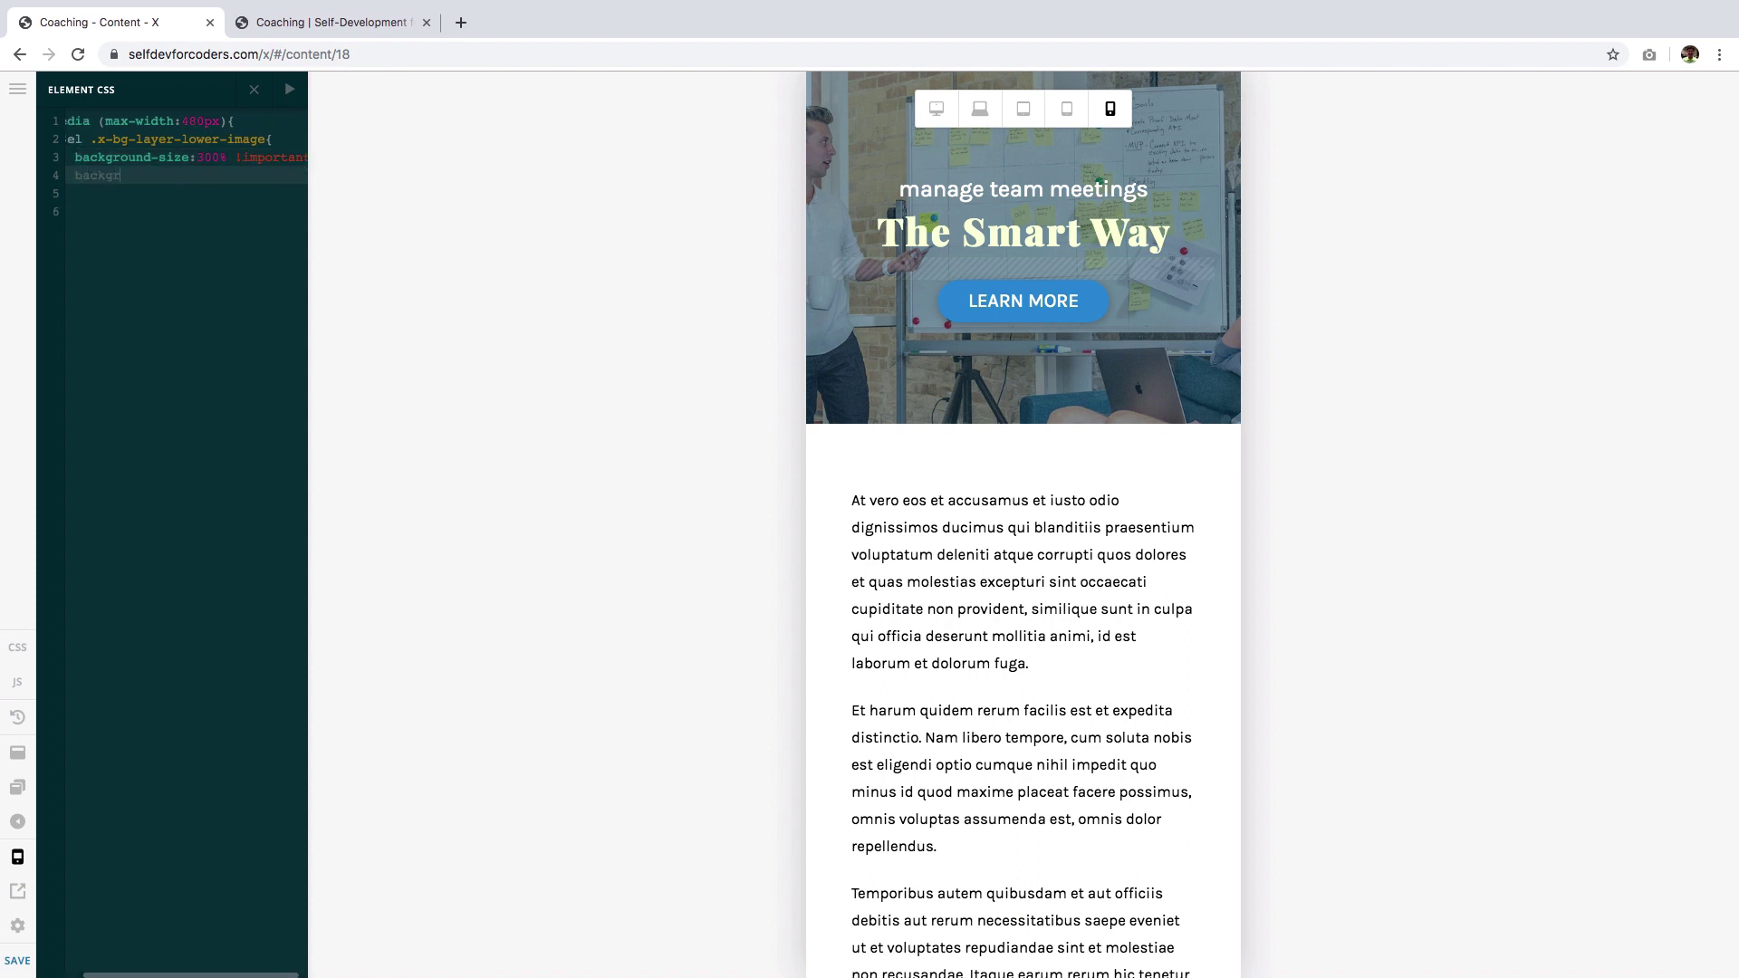
pyautogui.write('ound-position-x')
pyautogui.write('mportant;')
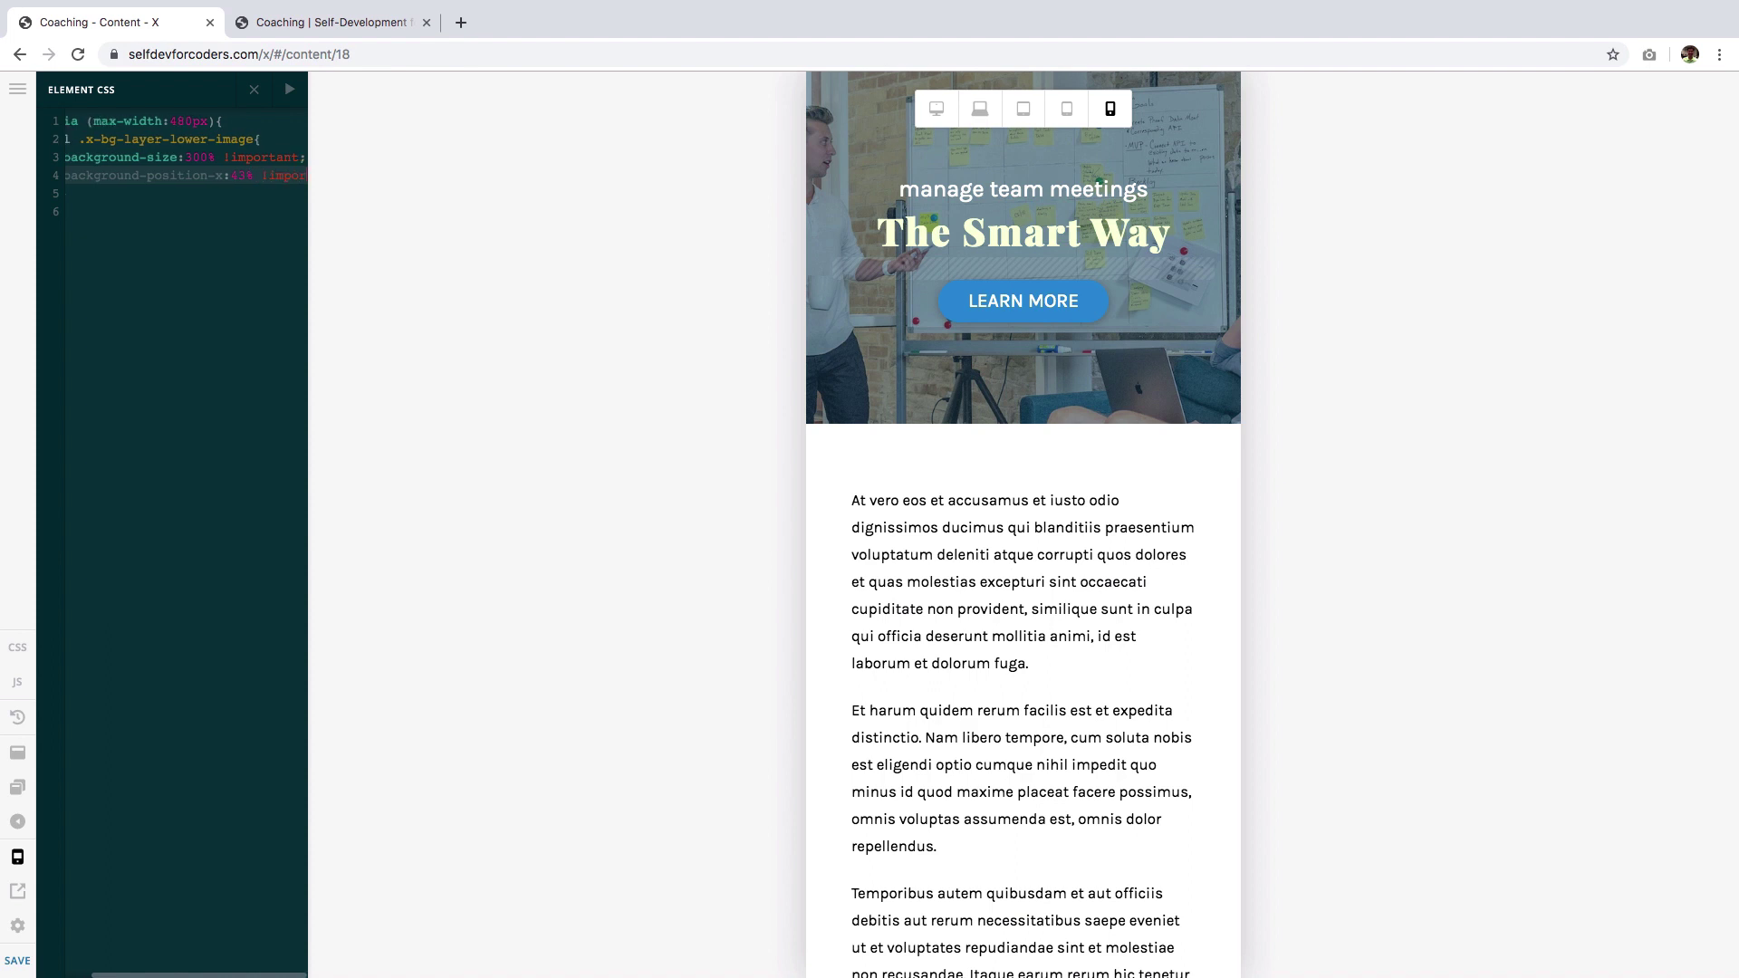